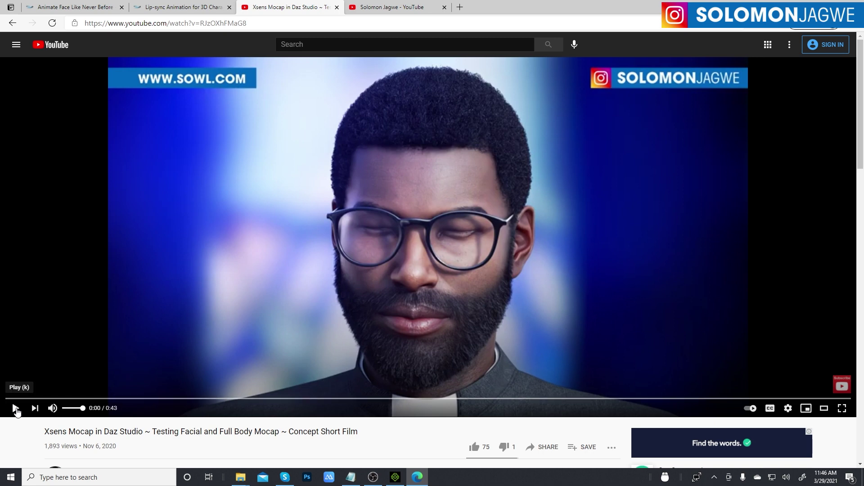
Watch the opening seconds of the Xsens Mocap in Daz Studio video and pause it.
left_click(15, 409)
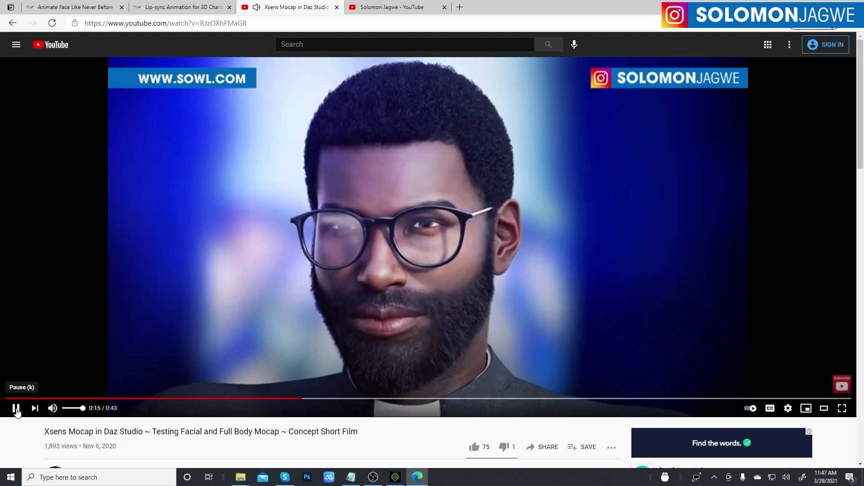
left_click(15, 409)
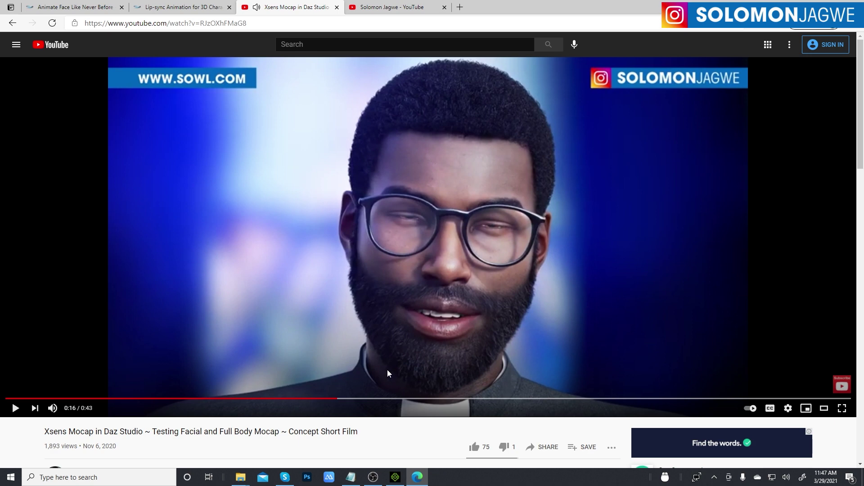
scroll(379, 358, "down", 2)
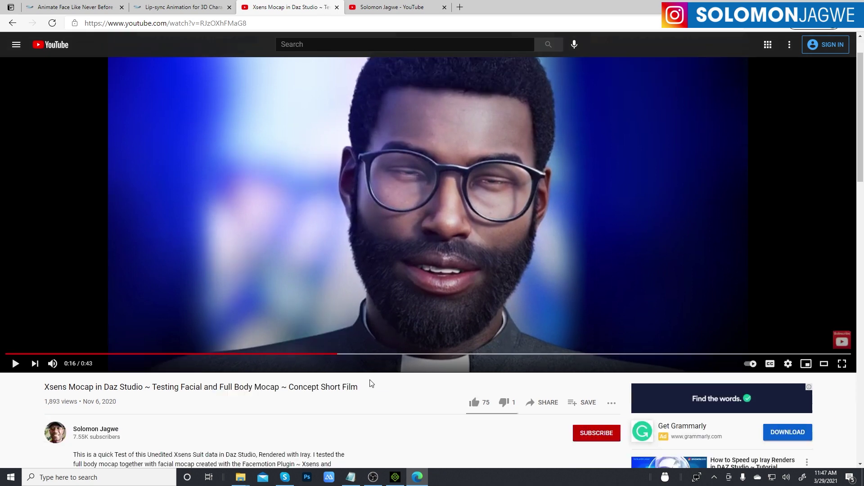
scroll(450, 356, "up", 2)
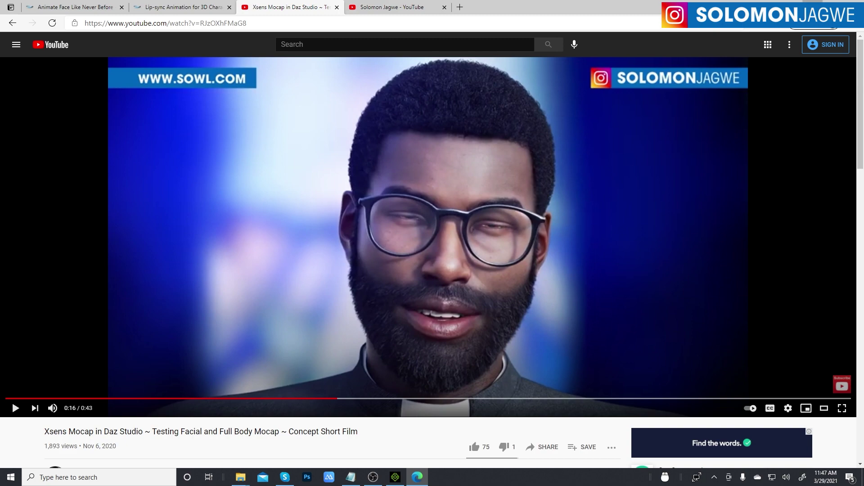
Switch to iClone, play the character's talking animation through, and return to the first frame.
key("alt+Tab")
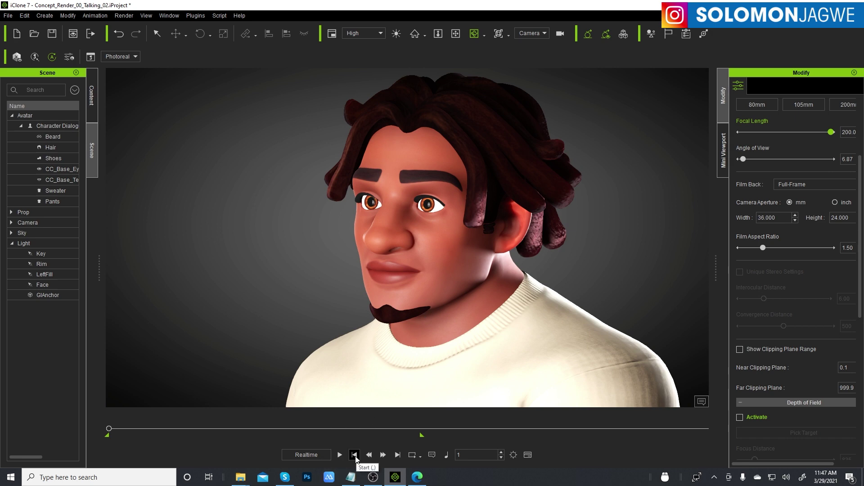
right_click_drag(423, 185, 475, 179)
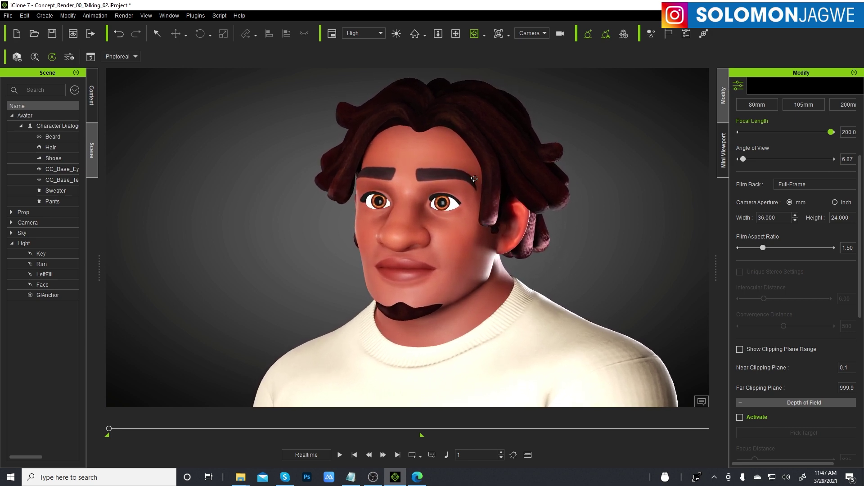
left_click(340, 455)
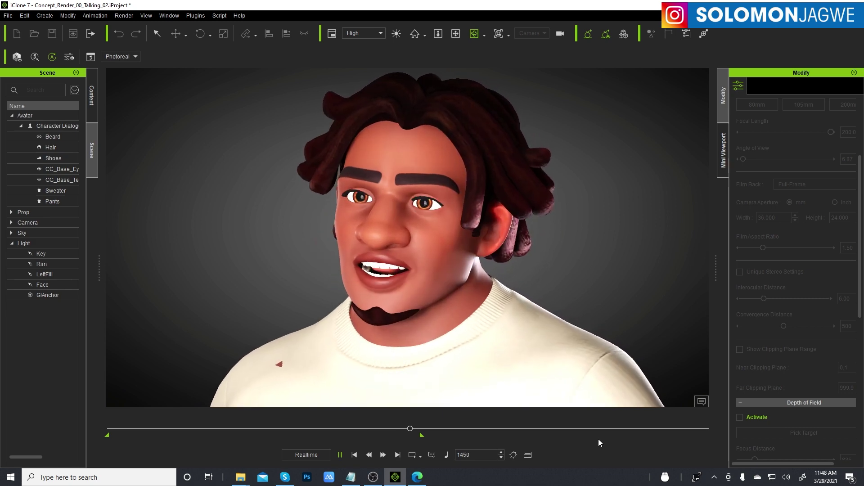
left_click(341, 455)
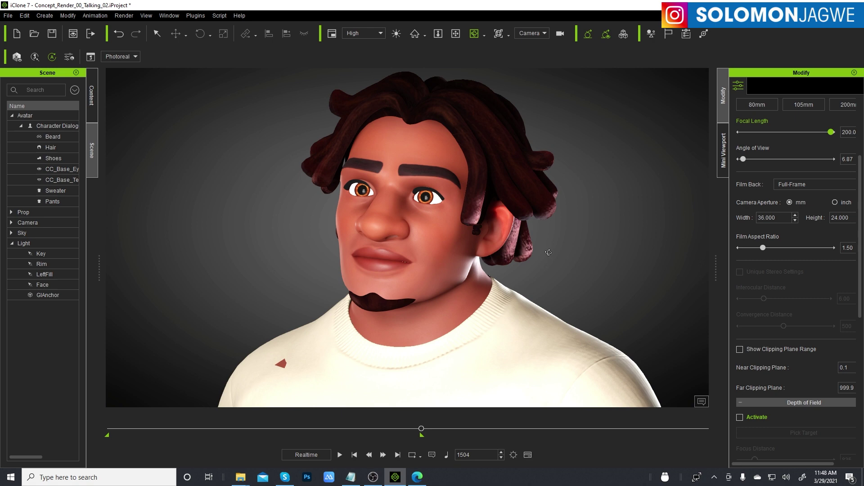
left_click(354, 455)
Scrub the talking animation to frame 1331, reset it to the start, and scrub to frame 247.
right_click_drag(409, 253, 540, 288)
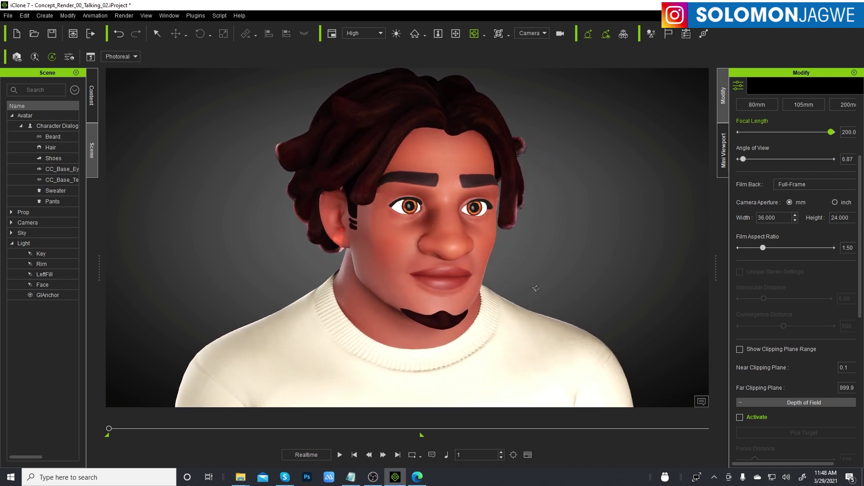
left_click_drag(109, 428, 385, 428)
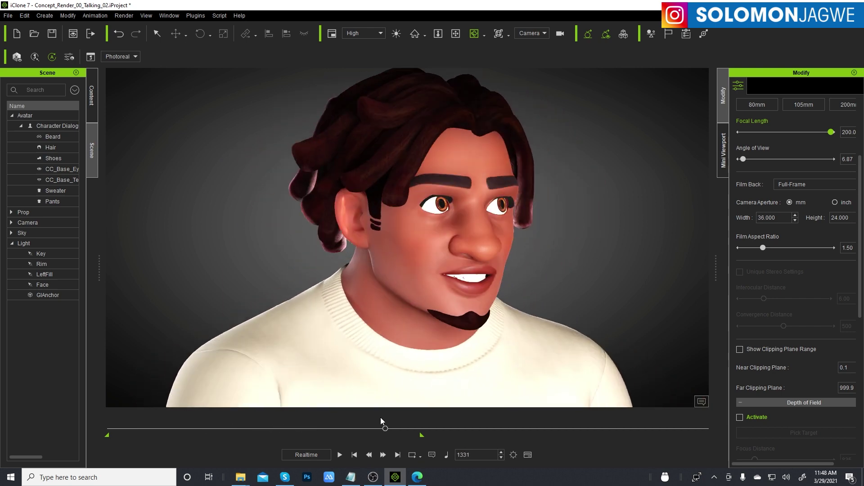
left_click(354, 455)
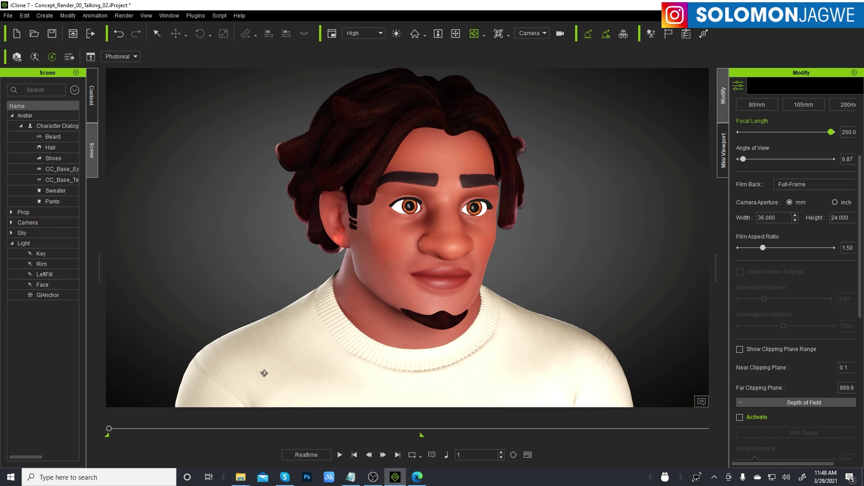
left_click_drag(110, 431, 161, 431)
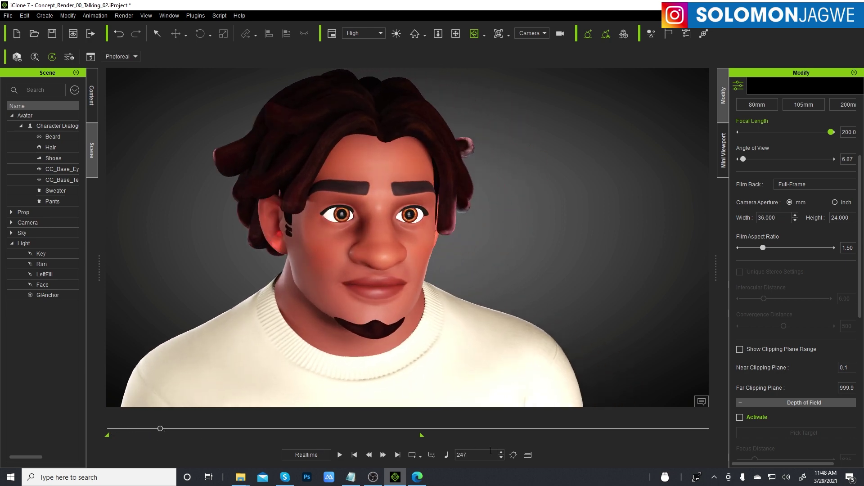
Open the Timeline, review the character's voice and lip tracks around frame 90, and return to the first frame.
left_click(528, 455)
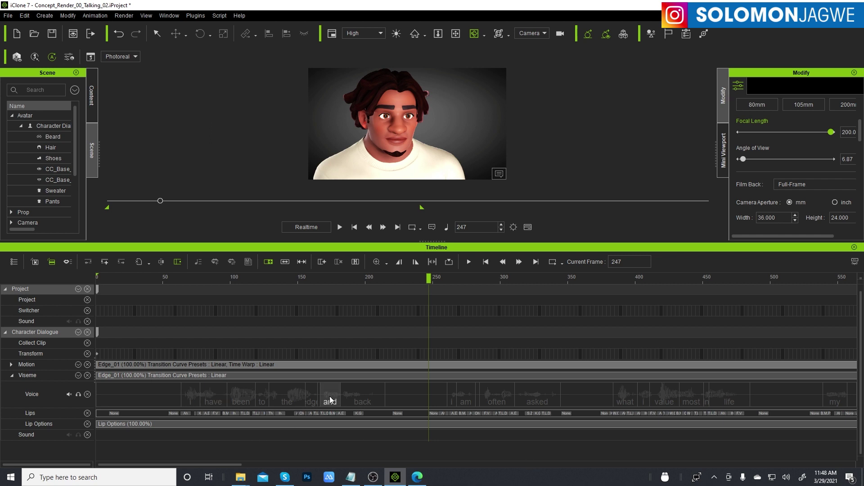
left_click_drag(132, 280, 216, 291)
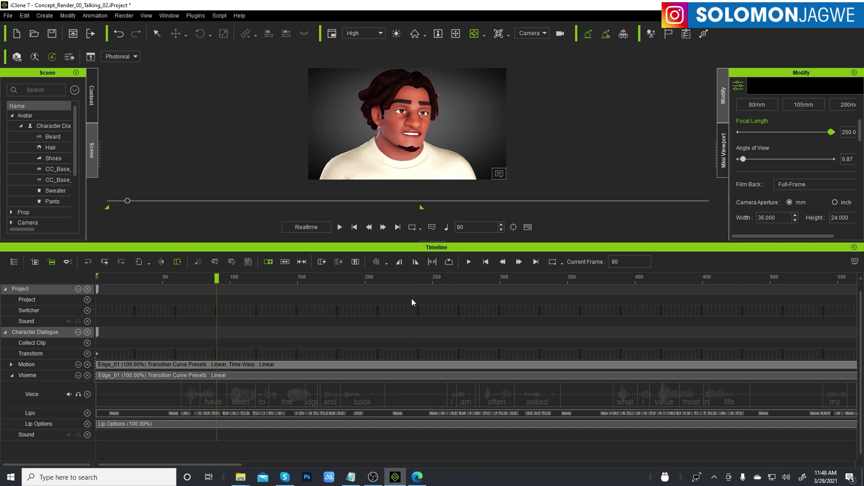
left_click(355, 226)
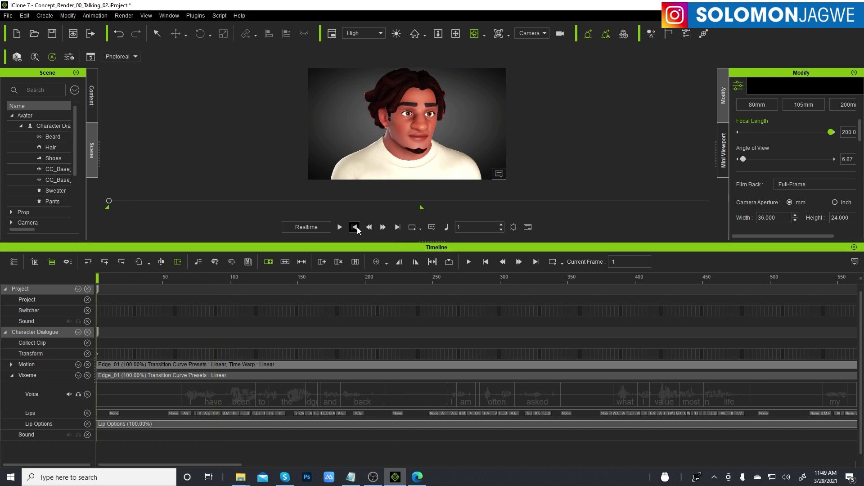
Rebalance the space between the viewport and the Timeline, and preview the start of the talking animation.
left_click_drag(370, 243, 381, 411)
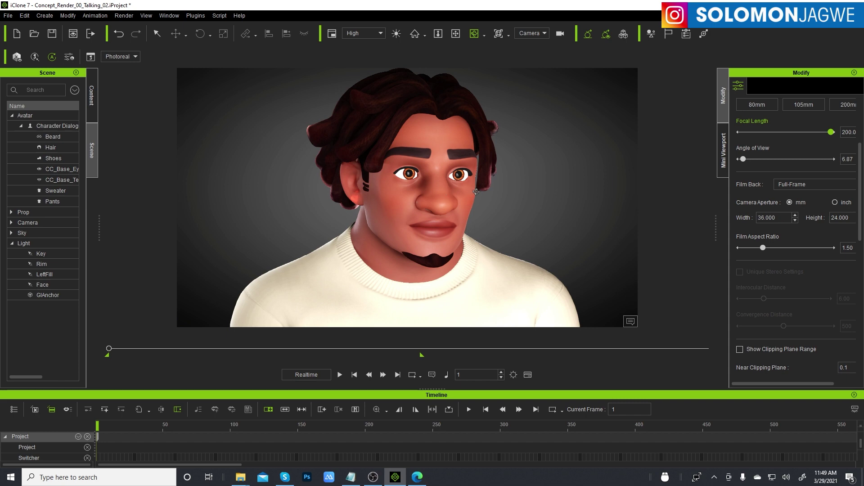
left_click_drag(443, 236, 521, 267)
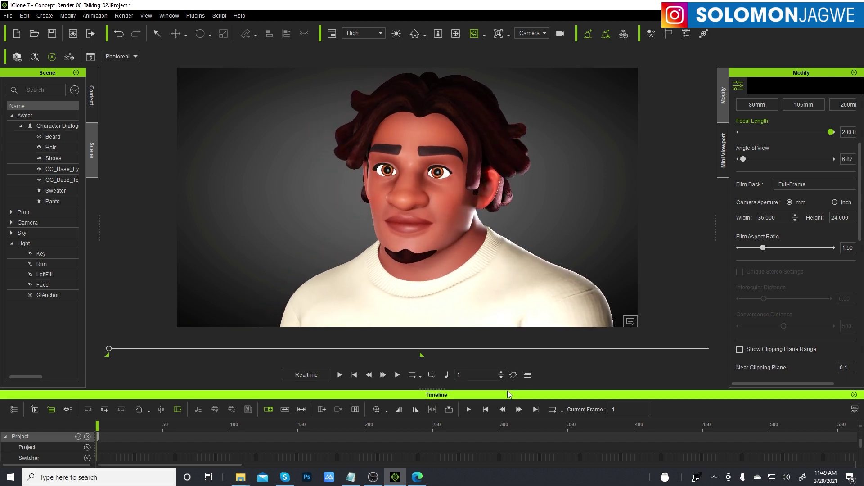
left_click_drag(508, 394, 508, 328)
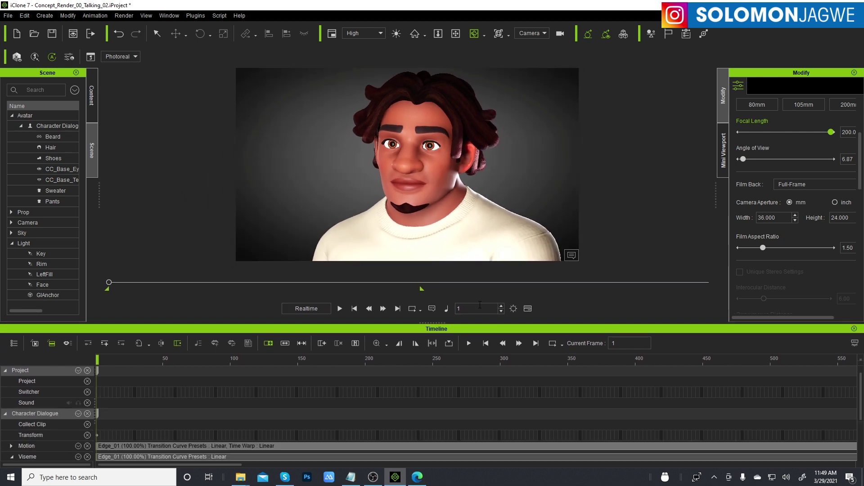
left_click(340, 309)
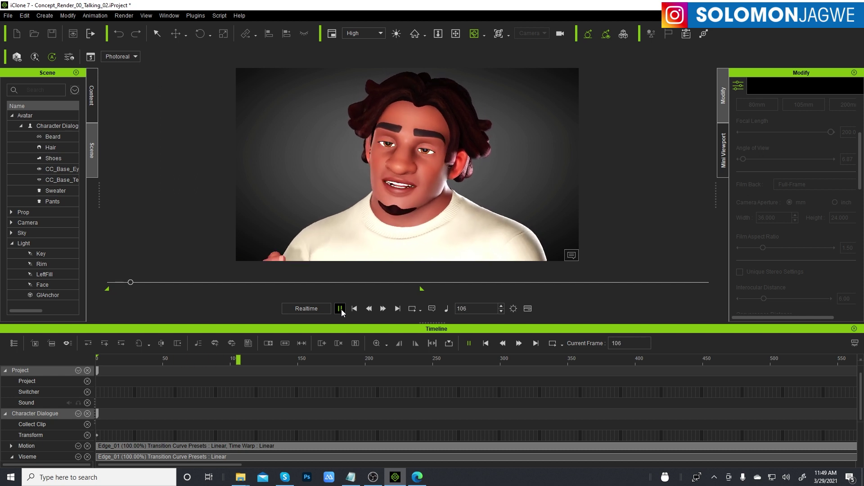
left_click(340, 309)
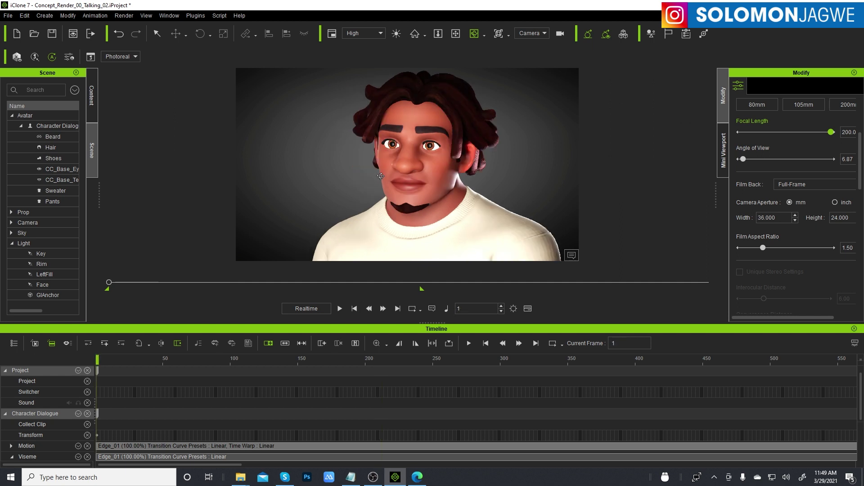
Enlarge the viewport above the Timeline and frame a close three-quarter view of the character's face.
right_click_drag(395, 176, 428, 203)
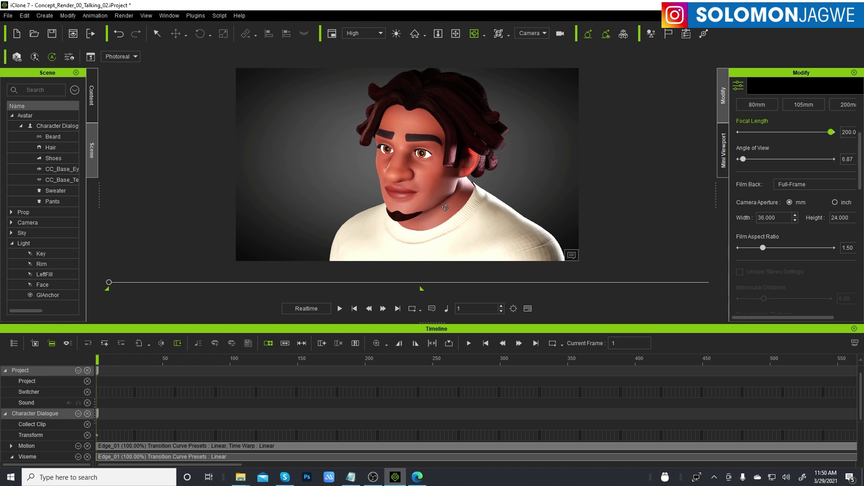
left_click_drag(349, 322, 351, 388)
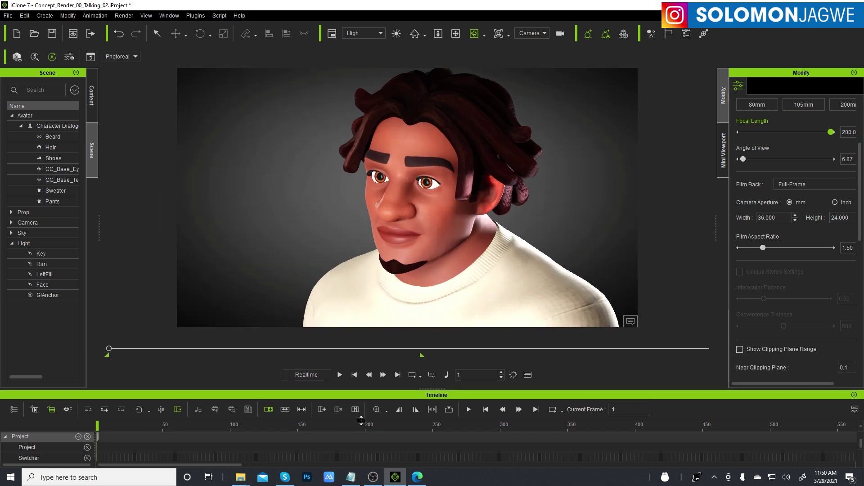
right_click_drag(408, 243, 425, 220)
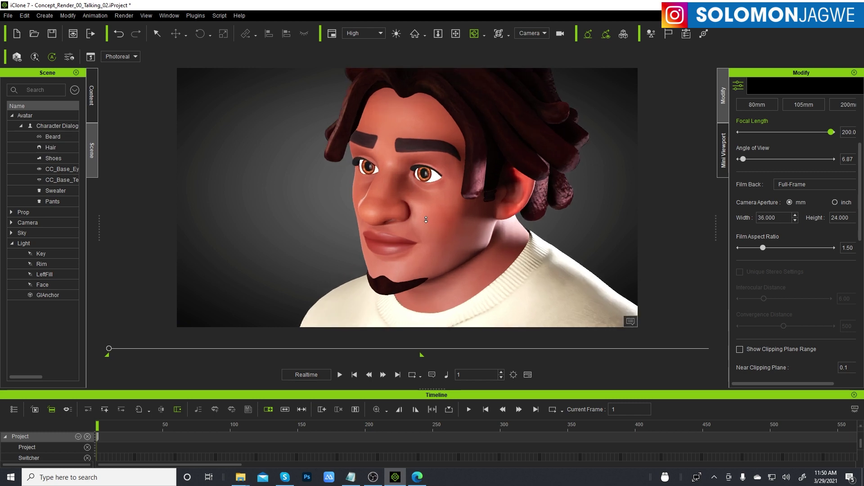
right_click_drag(426, 220, 373, 165)
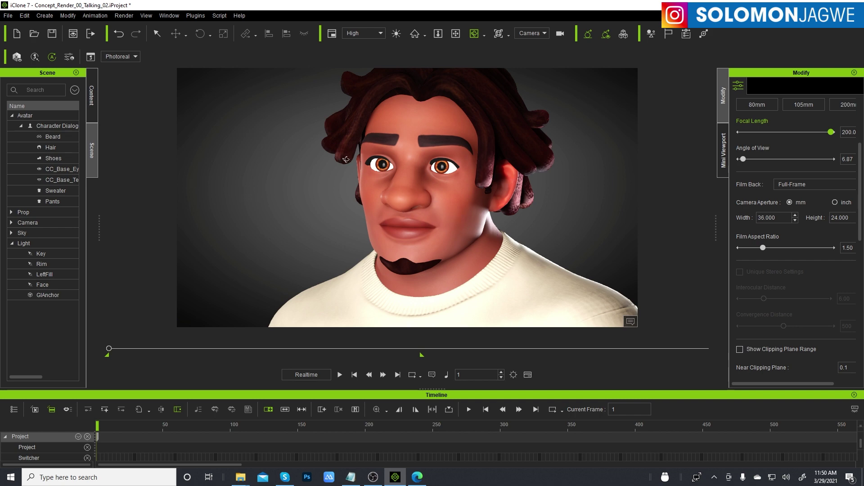
left_click_drag(439, 196, 409, 221)
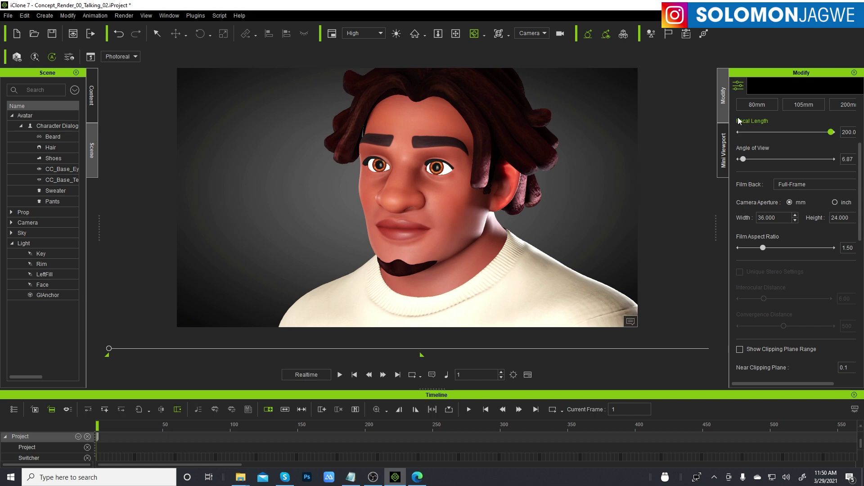
Select the Character Dialogue avatar and open its Face Key editor from the facial motion tools.
left_click(157, 34)
left_click(451, 200)
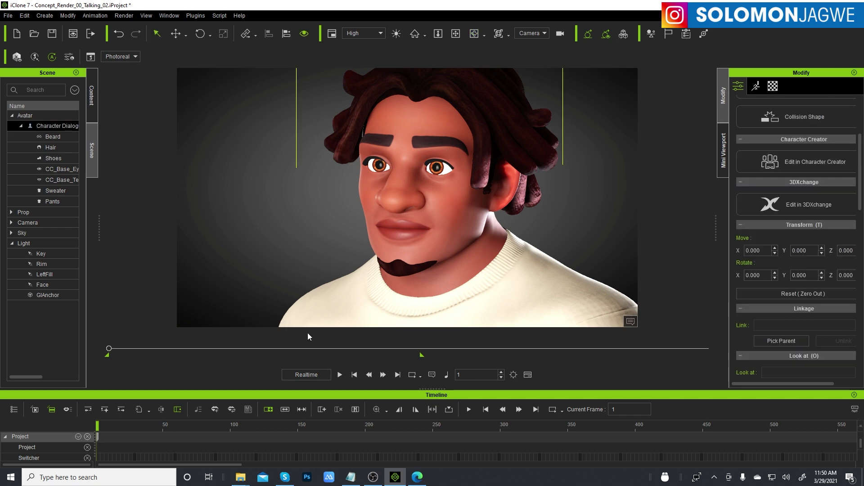
left_click(757, 86)
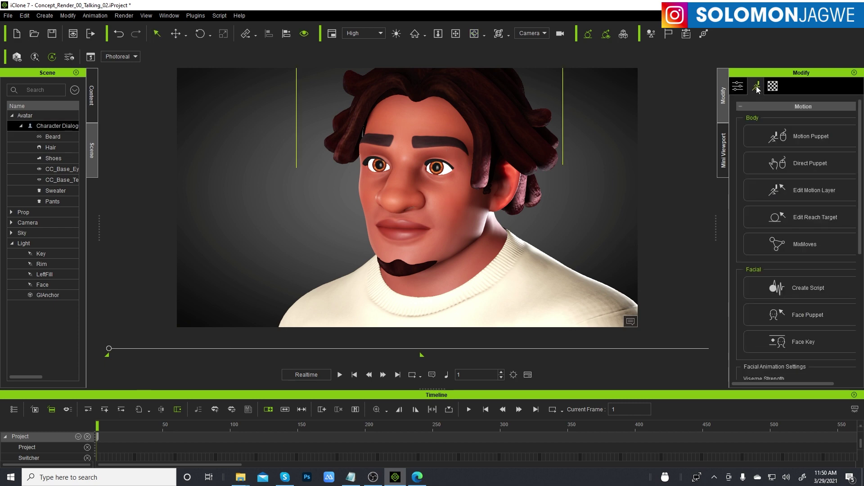
left_click(803, 344)
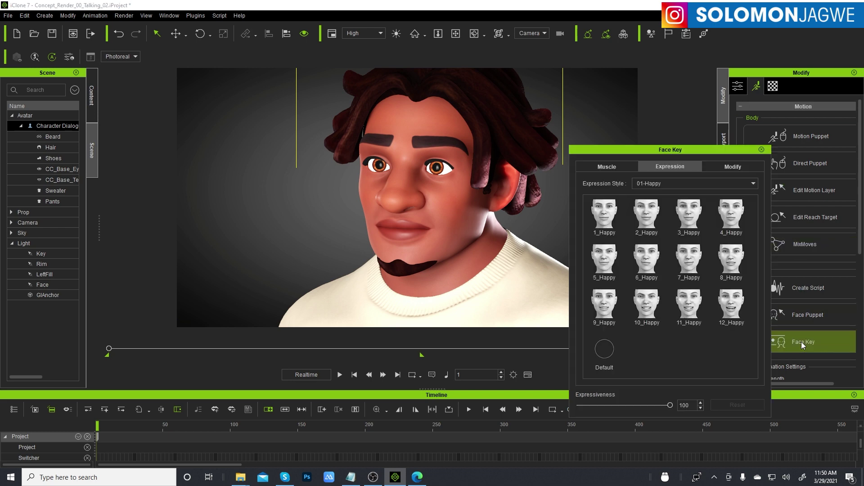
Look through the custom morph sliders in the Face Key editor's Modify section, from Group 1 to Group 10.
left_click(733, 166)
left_click_drag(702, 150, 476, 95)
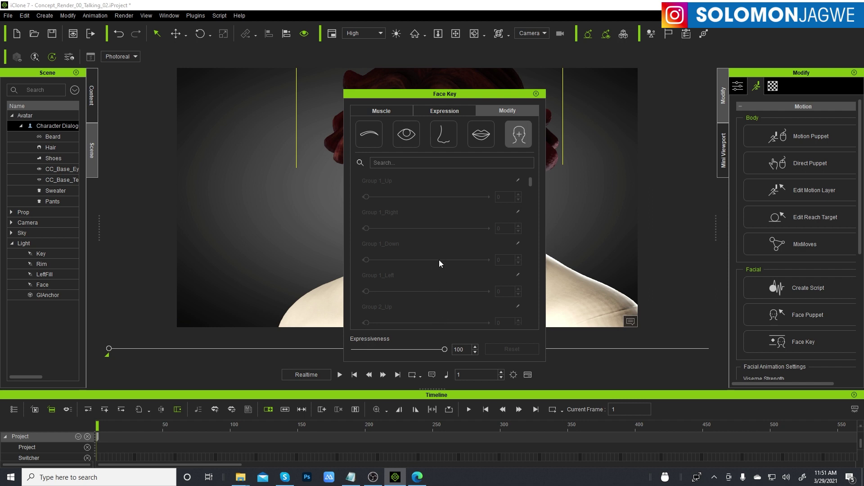
mouse_move(530, 182)
left_mouse_down()
mouse_move(531, 307)
mouse_move(532, 199)
left_mouse_up()
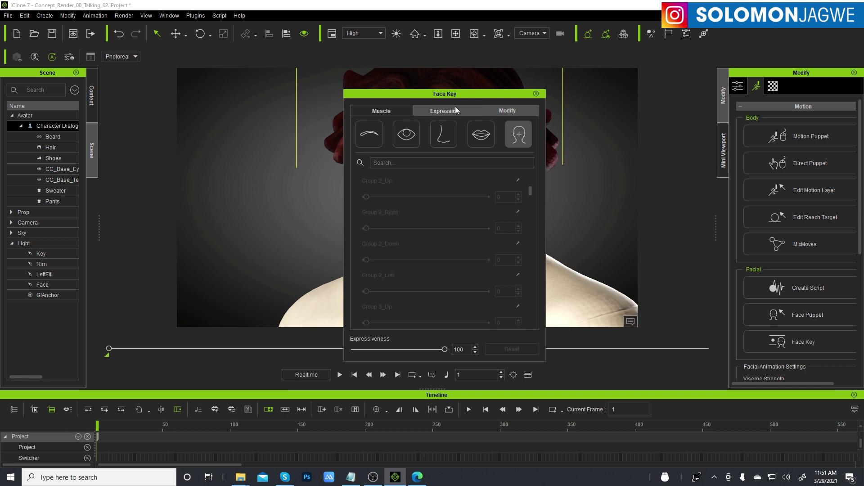
left_click_drag(459, 95, 652, 91)
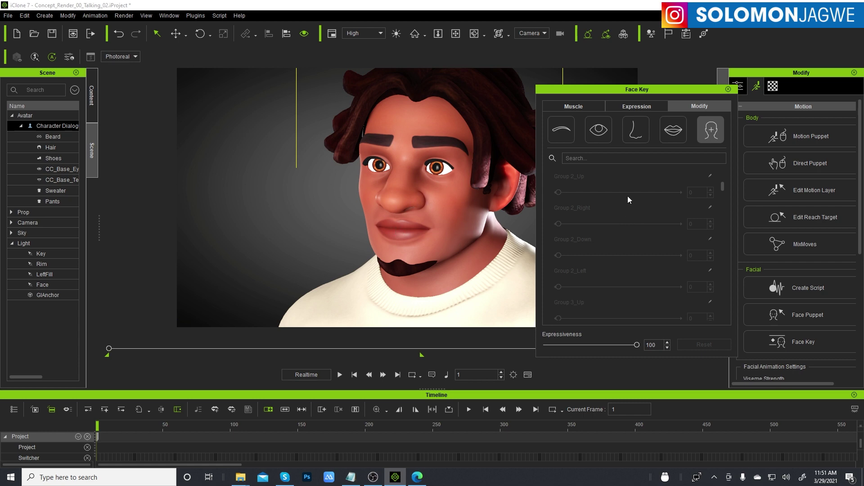
left_click_drag(722, 190, 717, 259)
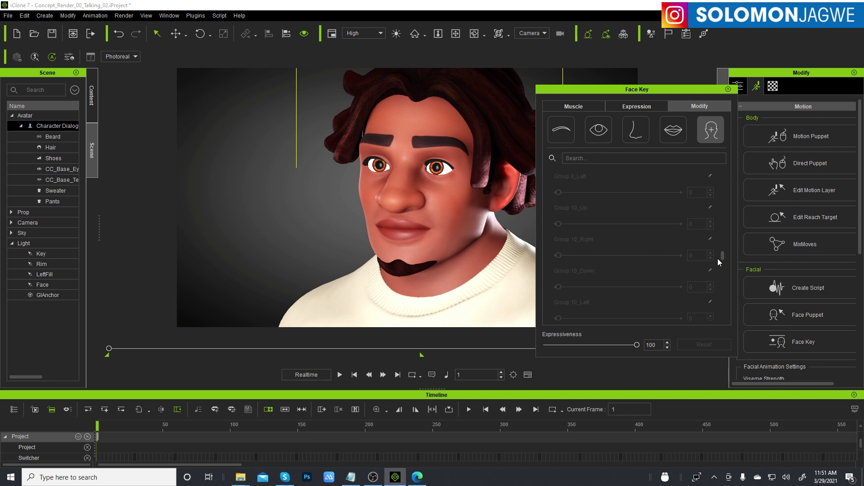
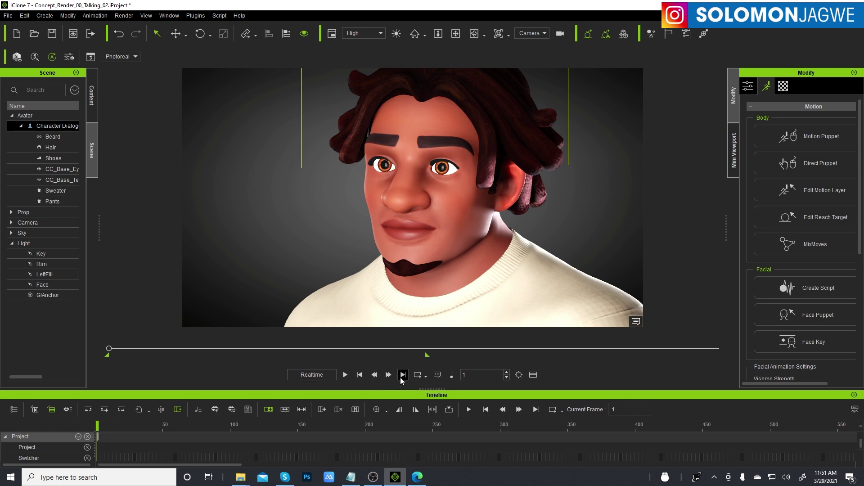
Frame the character's face from the front and open the mouth sliders in the Modify section of the Face Key editor.
mouse_move(429, 198)
right_mouse_down()
mouse_move(502, 200)
mouse_move(442, 195)
right_mouse_up()
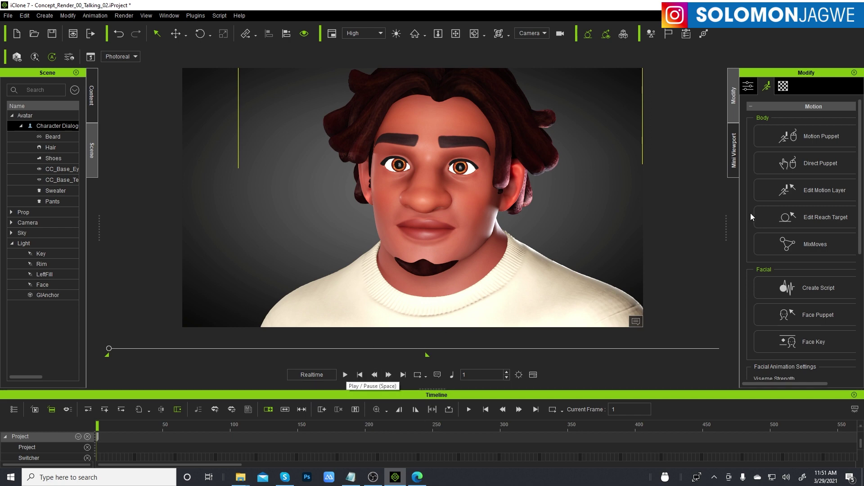
left_click(813, 342)
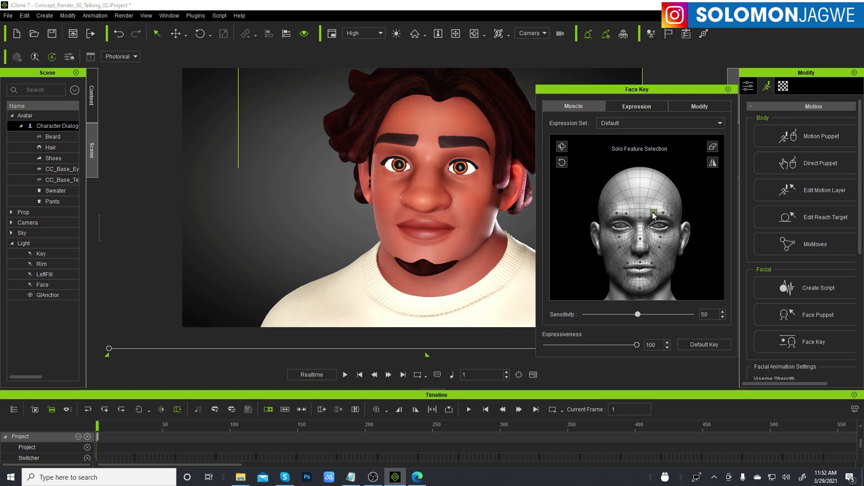
left_click_drag(681, 93, 763, 68)
left_click(768, 78)
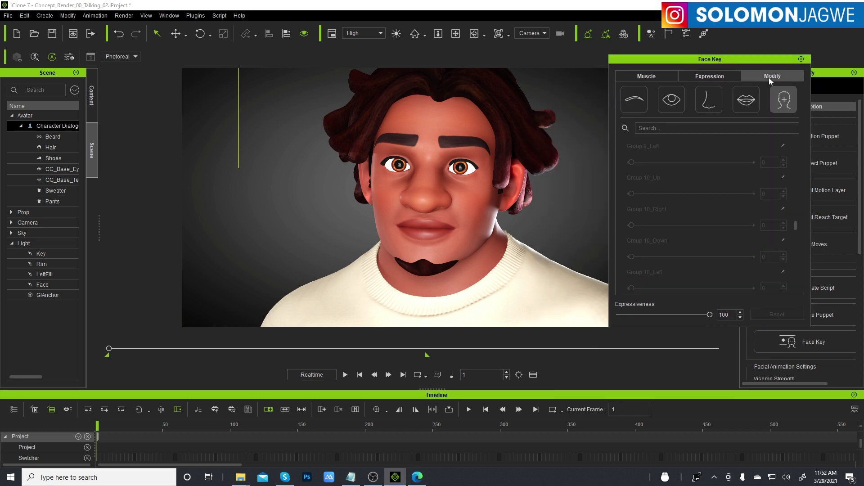
left_click(742, 104)
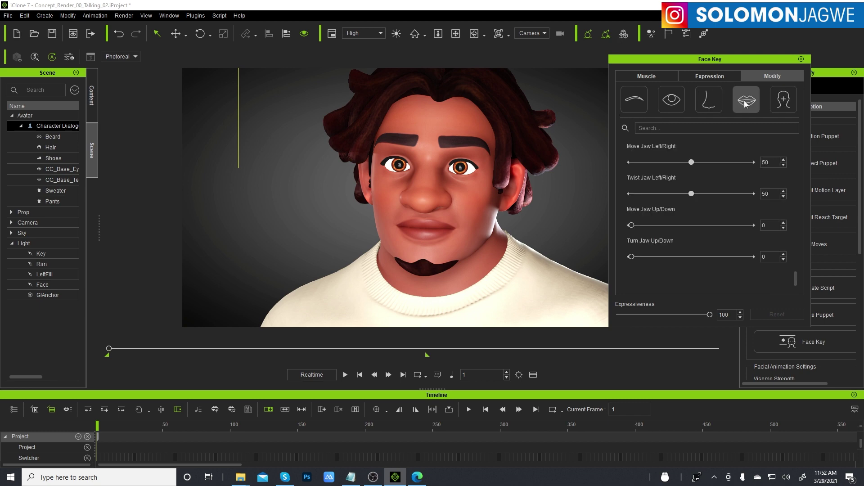
Preview the talking animation to about frame 455 and return to the first frame.
left_click(345, 376)
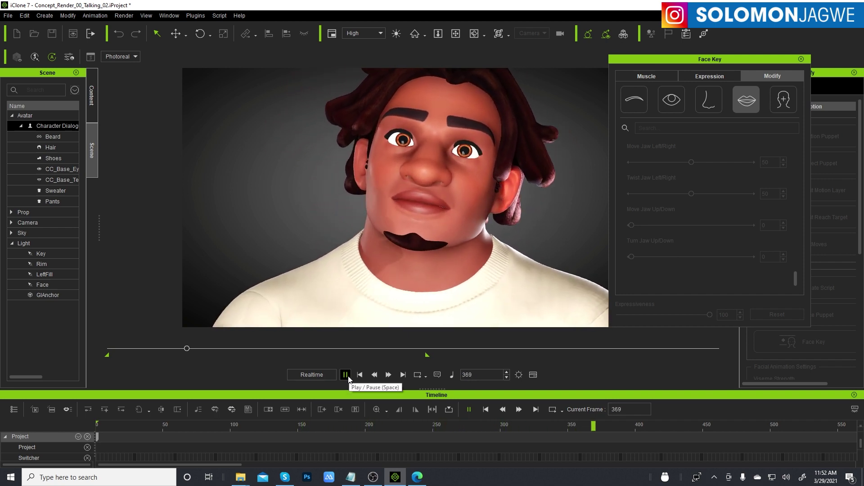
left_click(345, 374)
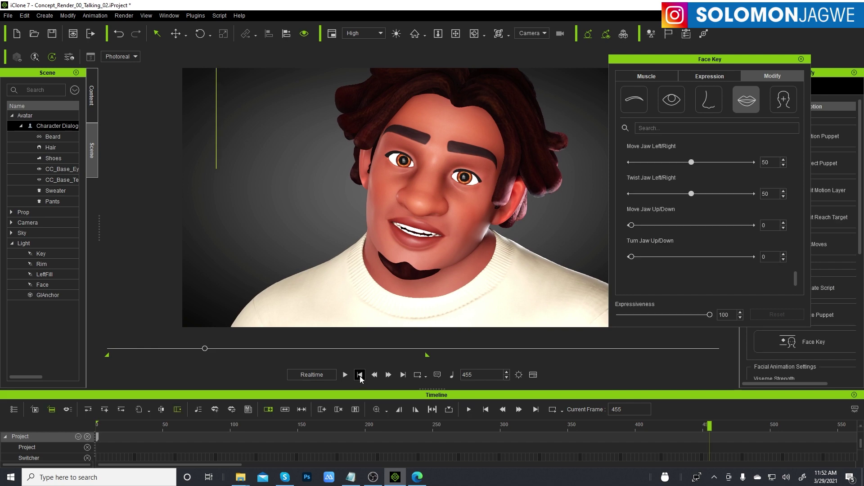
left_click(359, 374)
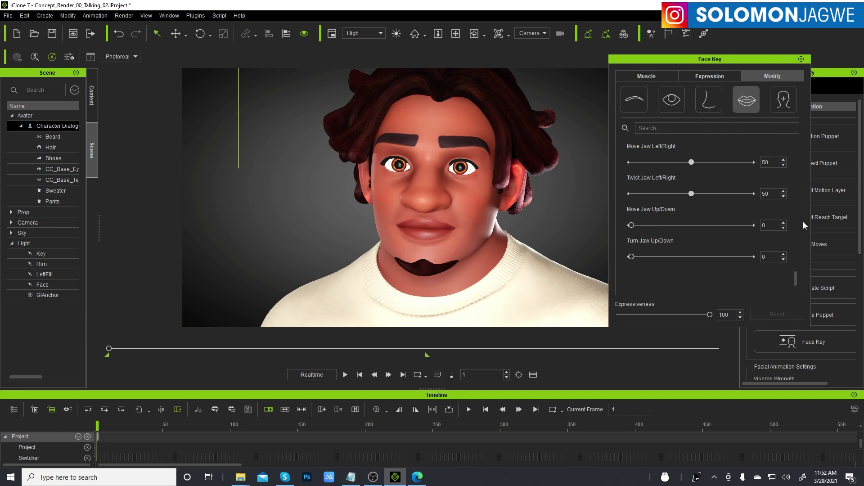
Set the Mouth Smile morph to 100 at frame 1, preview its effect on the talking animation, and return to the start.
left_click_drag(796, 279, 799, 139)
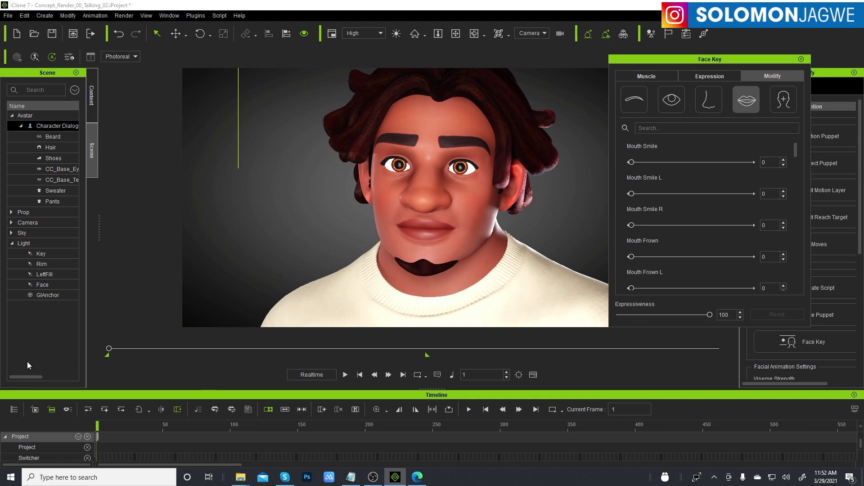
left_click_drag(631, 163, 673, 163)
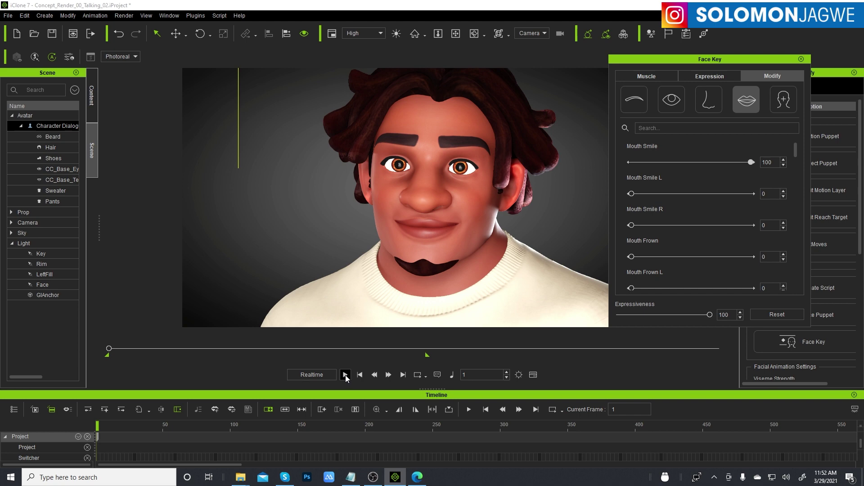
left_click(345, 375)
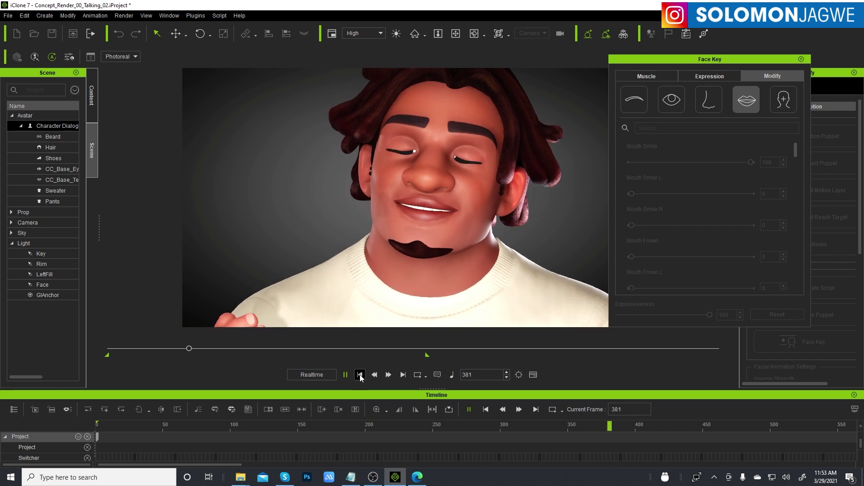
left_click(360, 375)
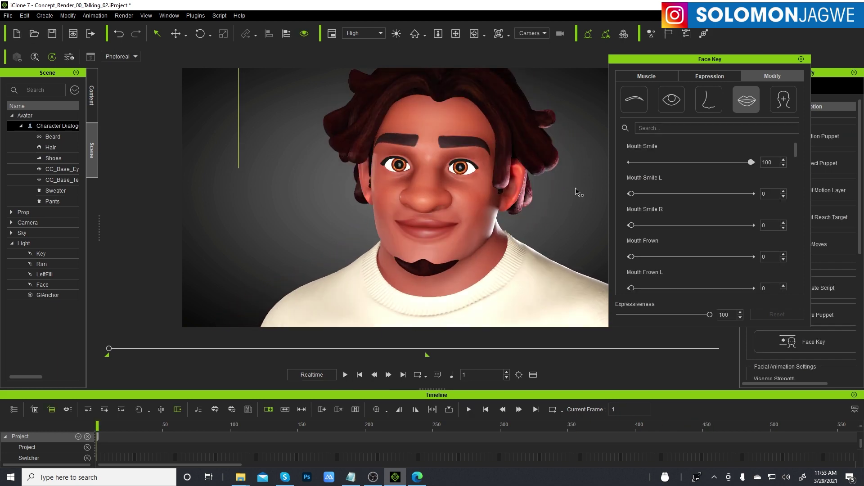
Reduce the Mouth Smile morph to 61 at frame 1, replay the talking animation, and return to the start.
left_click_drag(749, 163, 705, 165)
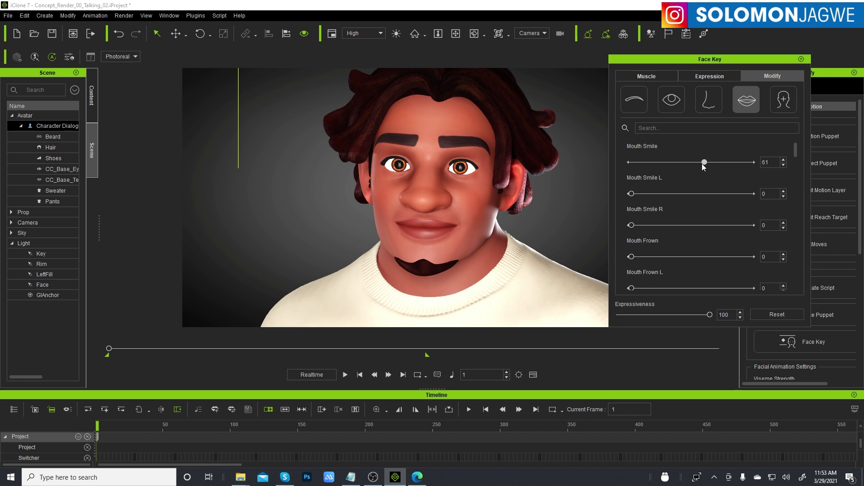
left_click(347, 374)
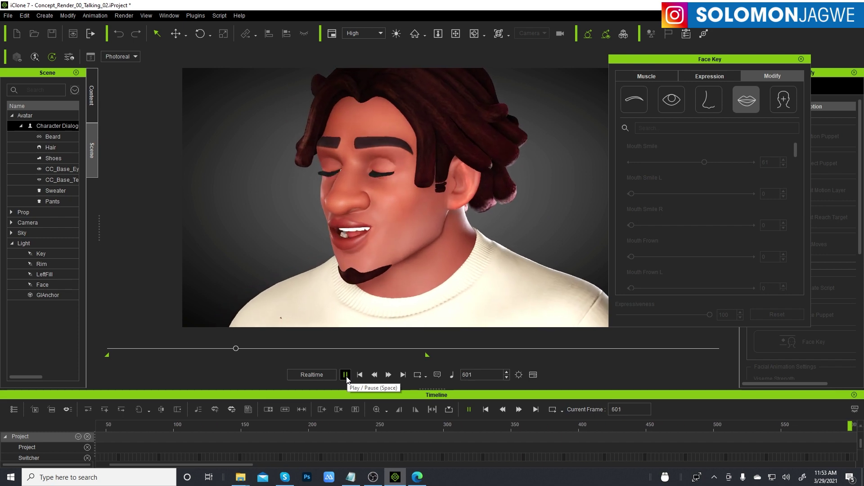
left_click(345, 375)
left_click(360, 375)
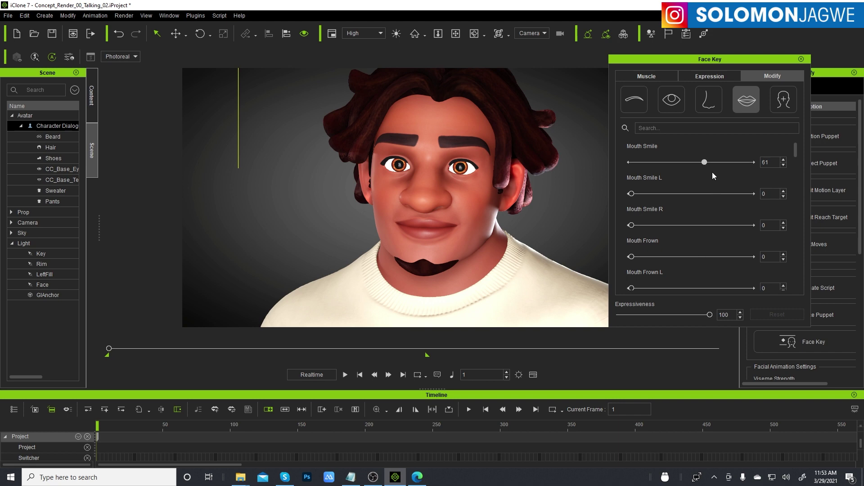
Apply the 3_Happy preset from the 01-Happy expression style, preview the animation with it, and return to the first frame.
left_click(705, 77)
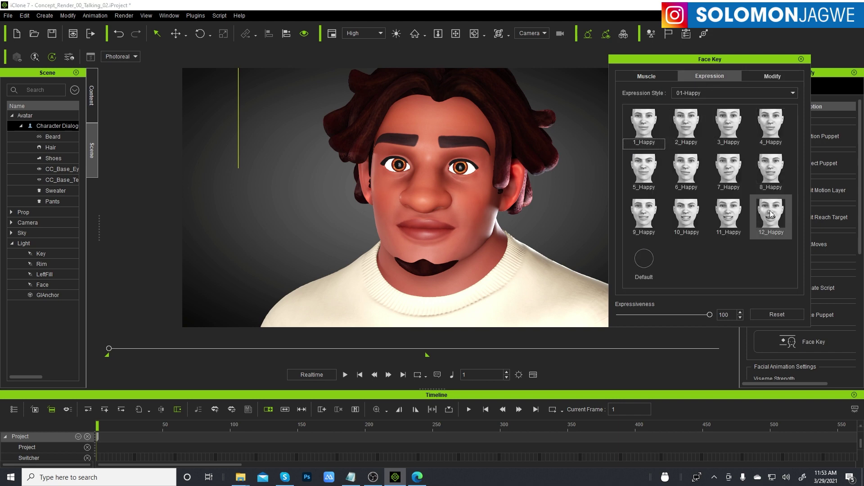
left_click(733, 134)
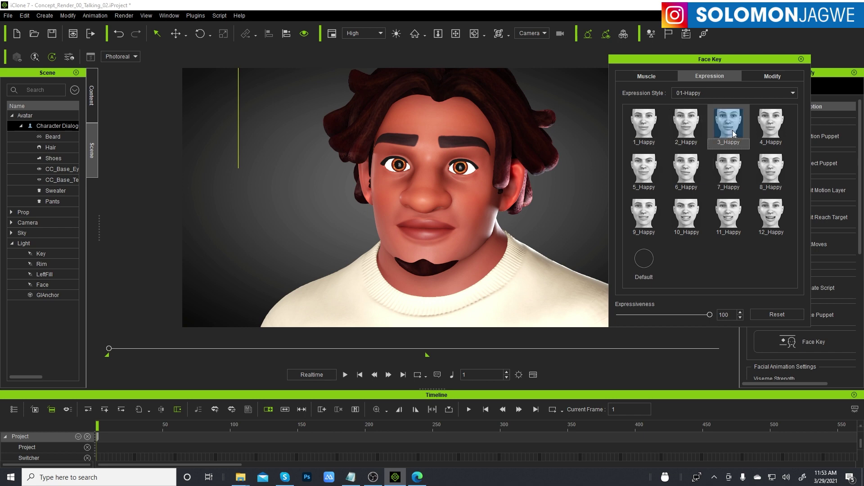
left_click(345, 378)
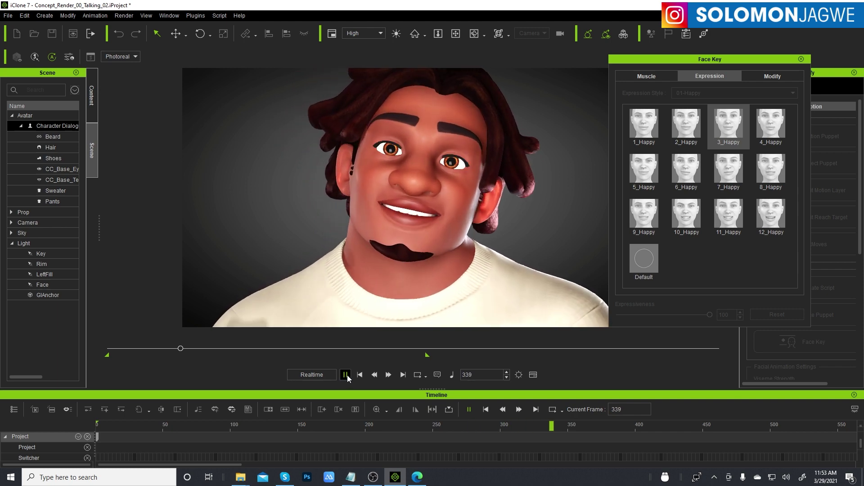
left_click(345, 374)
left_click(360, 375)
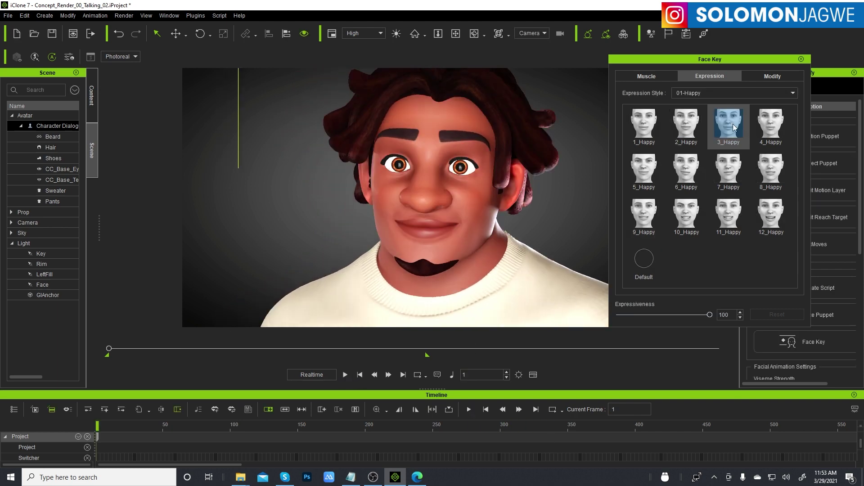
Reset the face to the Default expression, apply the 6_Happy preset at frame 1, and preview the animation.
left_click(648, 263)
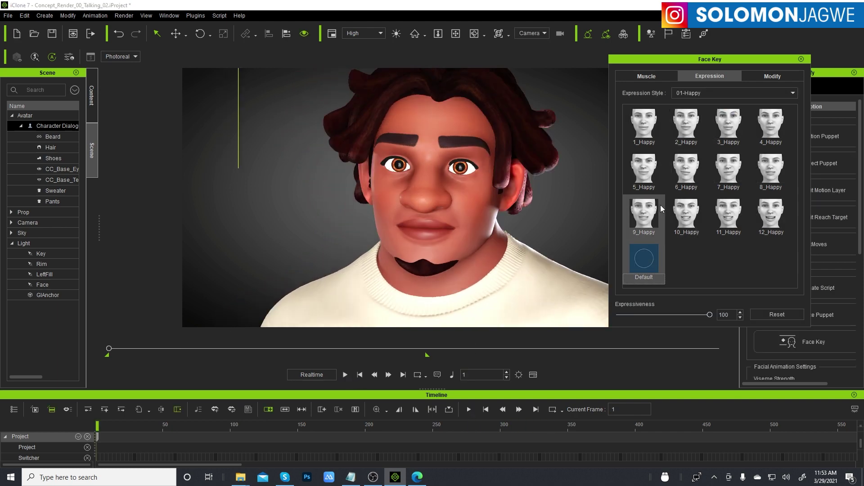
left_click(690, 172)
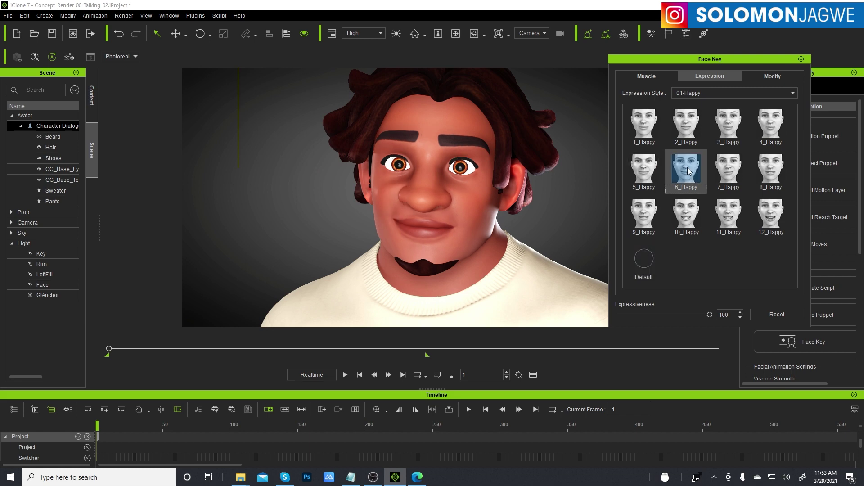
left_click(345, 375)
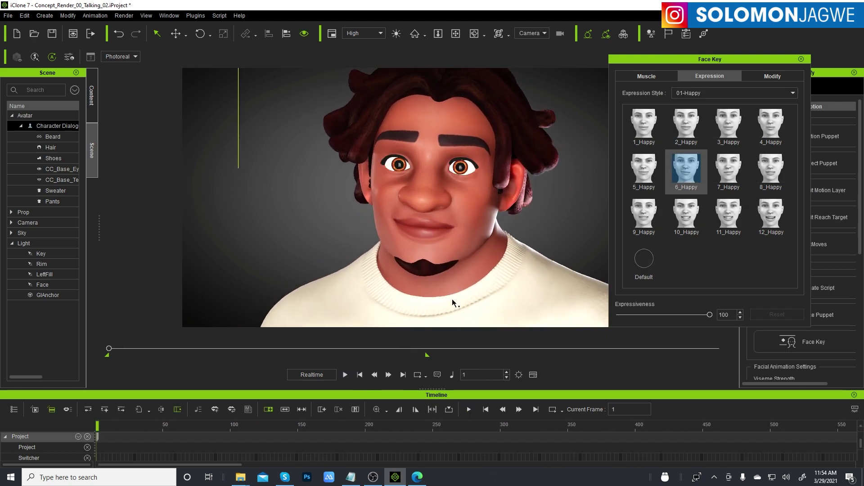
Try the 7_Happy, 8_Happy, 11_Happy, 12_Happy, 9_Happy and 5_Happy presets on the character's face at frame 1.
left_click(739, 171)
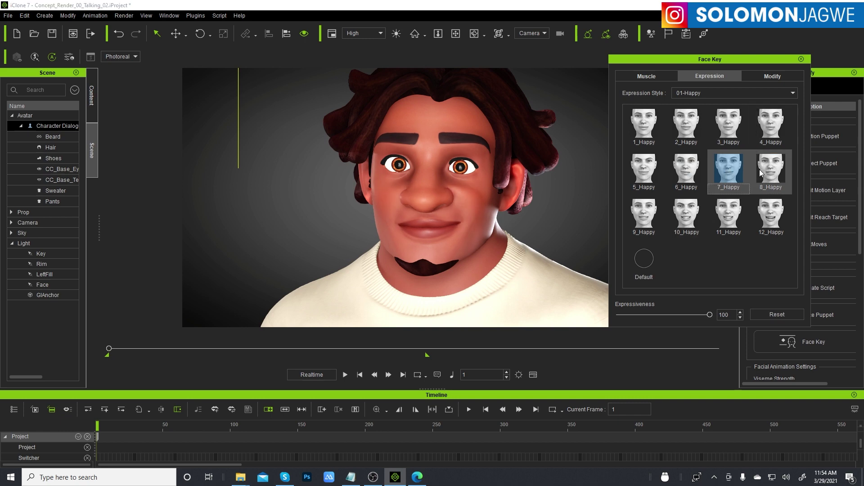
left_click(763, 170)
left_click(744, 217)
left_click(771, 215)
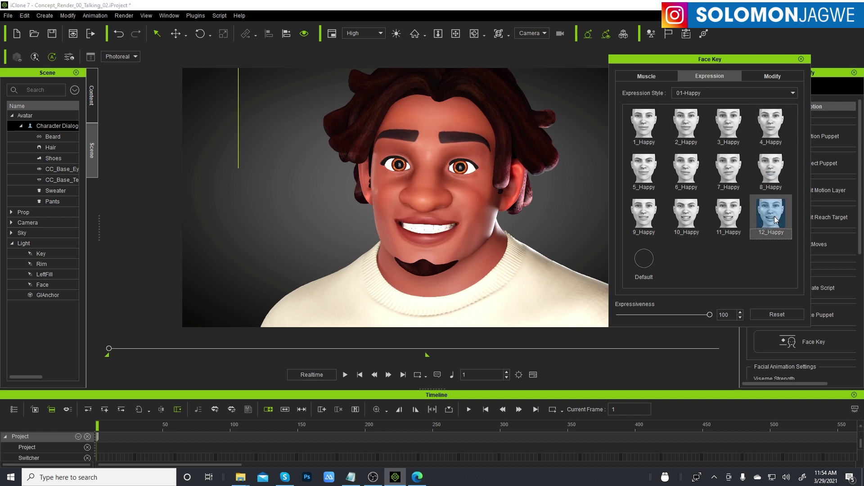
left_click(646, 208)
left_click(644, 164)
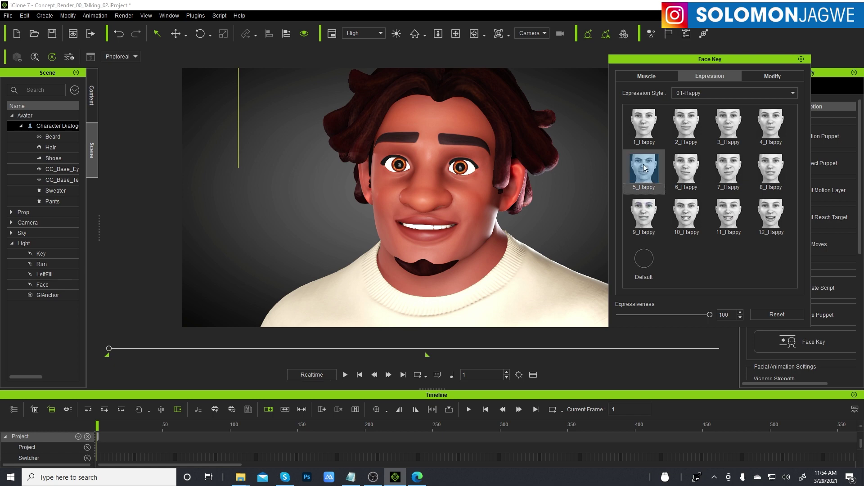
Look at the 02-Sad expression style and switch the preset library to 05-Fear.
left_click(730, 94)
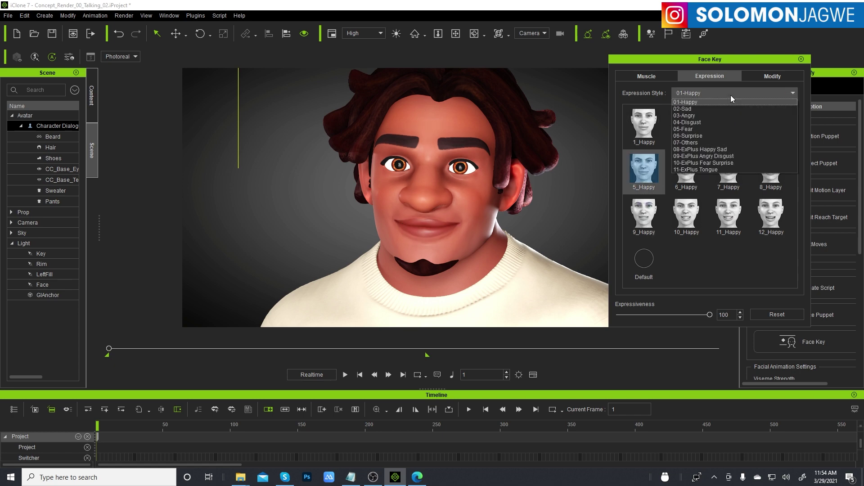
left_click(691, 109)
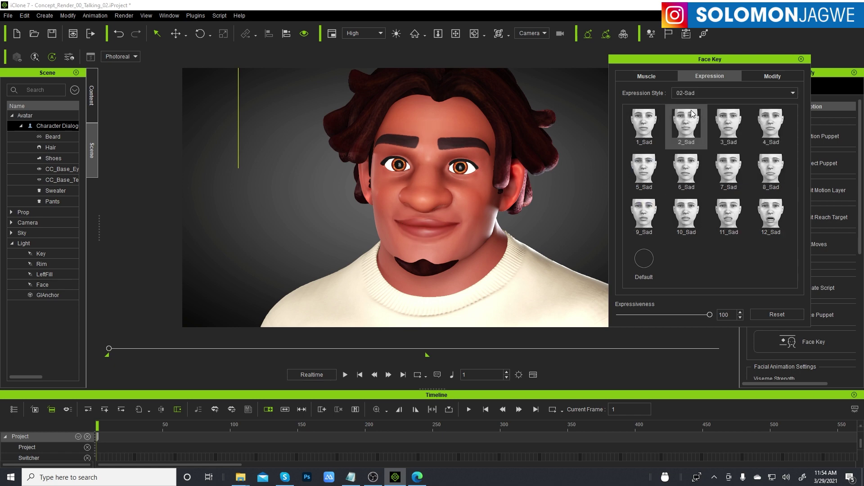
left_click(717, 93)
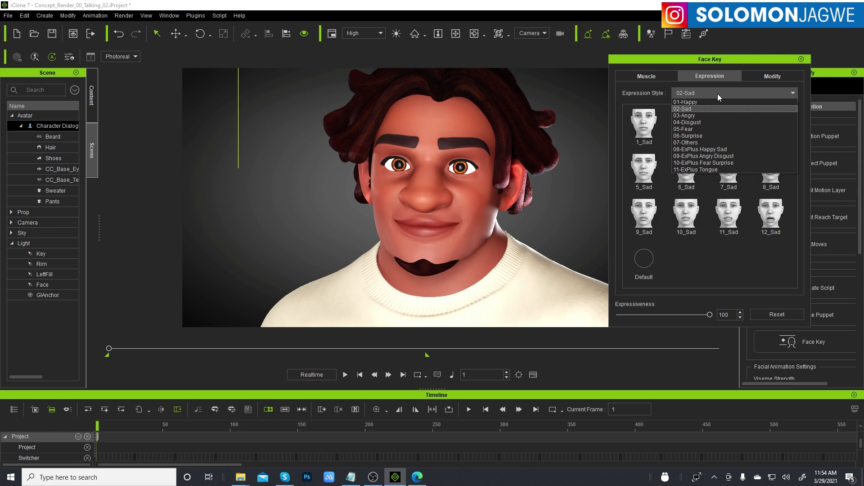
left_click(692, 129)
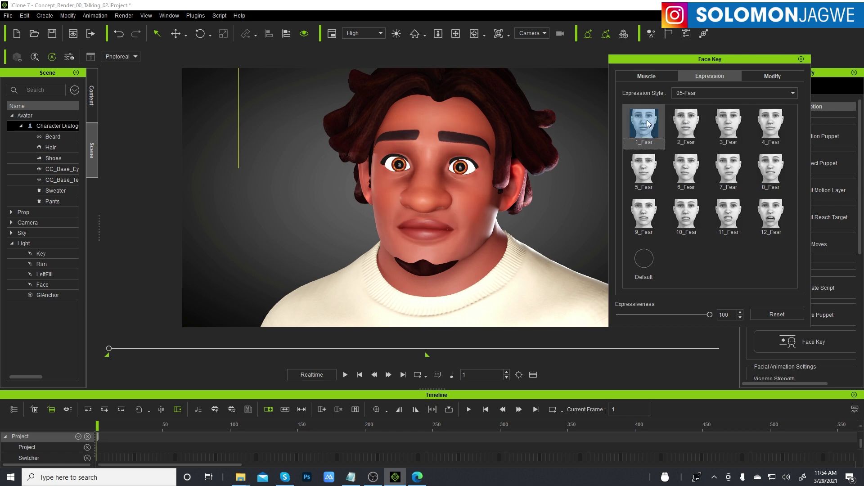
Try several 05-Fear presets on the face at frame 1, from 2_Fear to 8_Fear, and settle on 7_Fear.
left_click(689, 129)
left_click(731, 132)
left_click(767, 129)
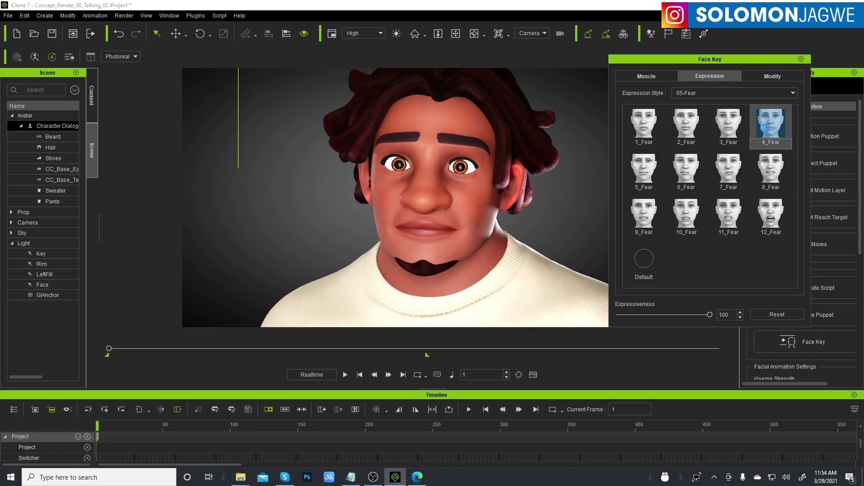
left_click(692, 177)
left_click(738, 178)
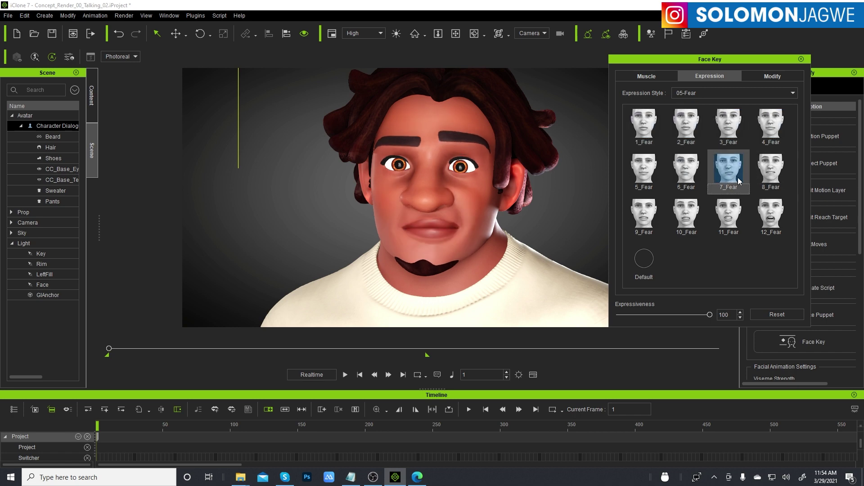
left_click(765, 175)
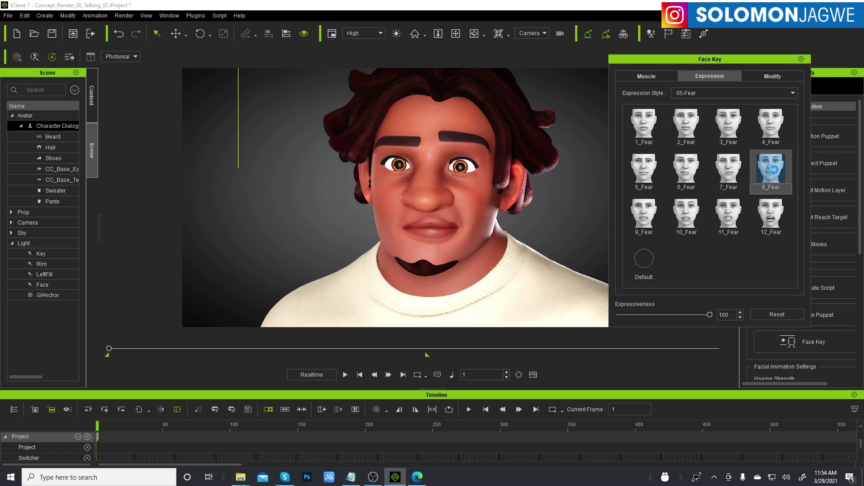
left_click(720, 170)
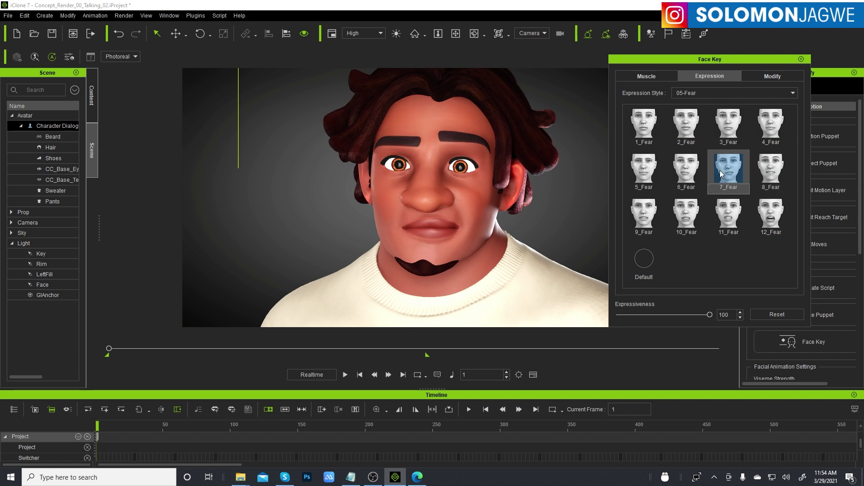
Preview the talking animation with the 7_Fear expression to about frame 450 and return to the first frame.
left_click(345, 375)
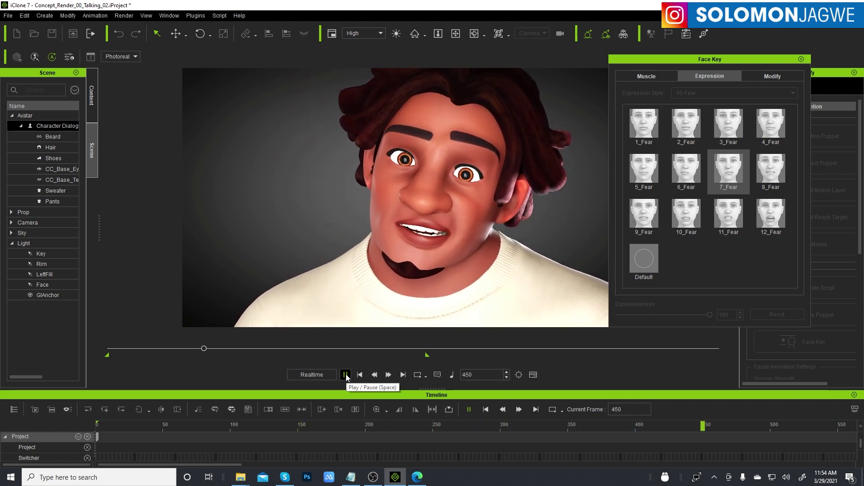
left_click(346, 375)
left_click(359, 375)
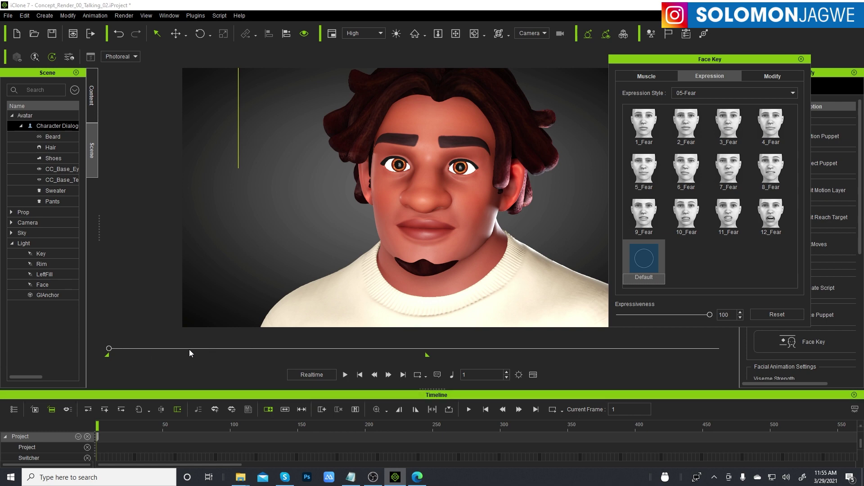
Scrub through the talking animation between about frames 430 and 700 to check the facial motion, and return to the first frame.
left_click_drag(189, 349, 211, 349)
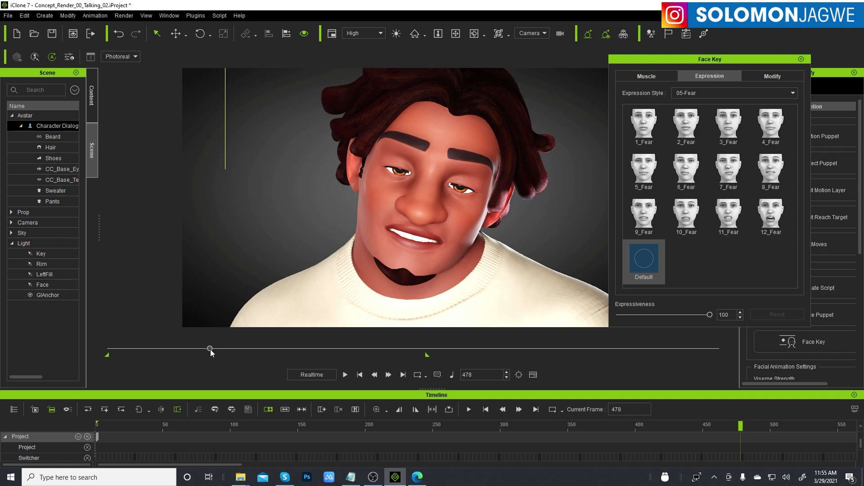
left_click(236, 348)
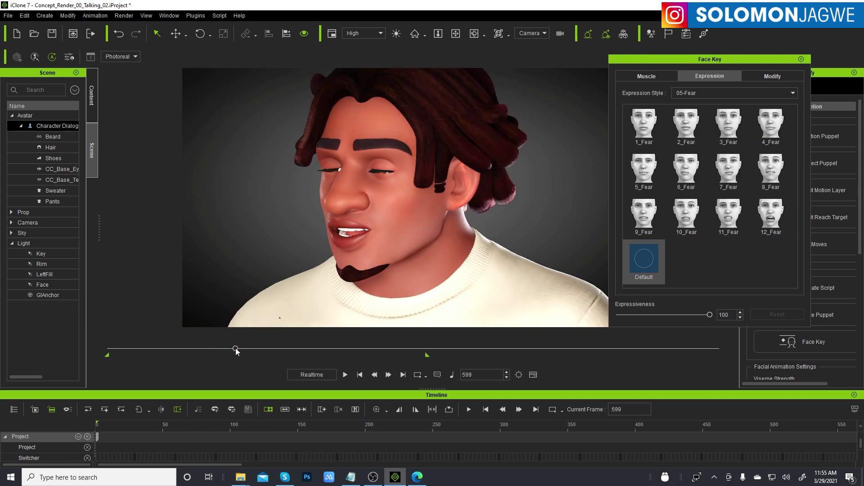
left_click_drag(235, 349, 201, 348)
left_click(255, 349)
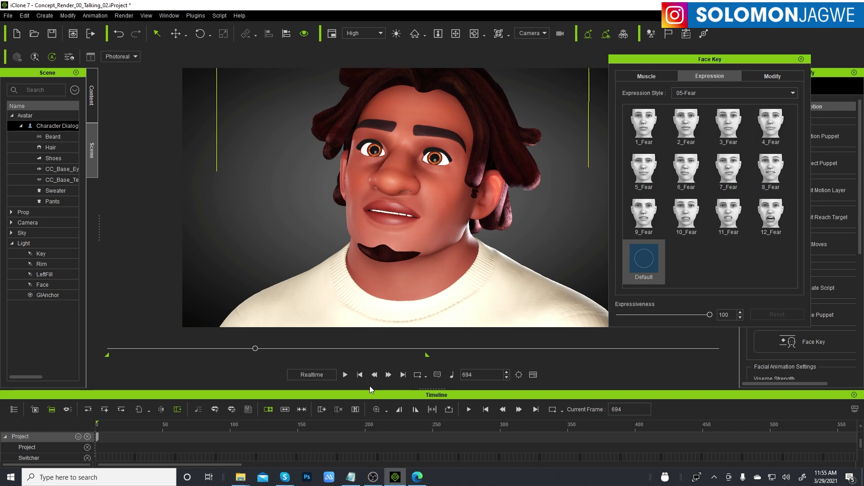
left_click(359, 377)
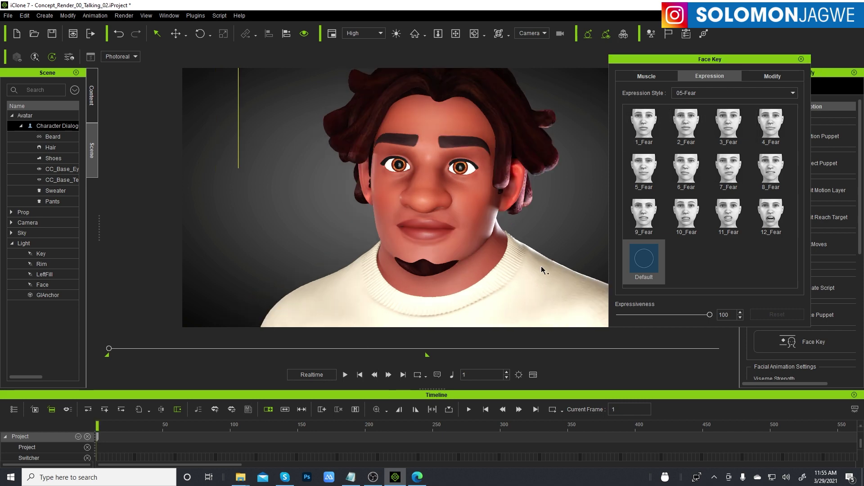
Try the 8_Fear preset at frame 1 with a short playback of the talking animation, and restore the Default expression.
left_click(764, 172)
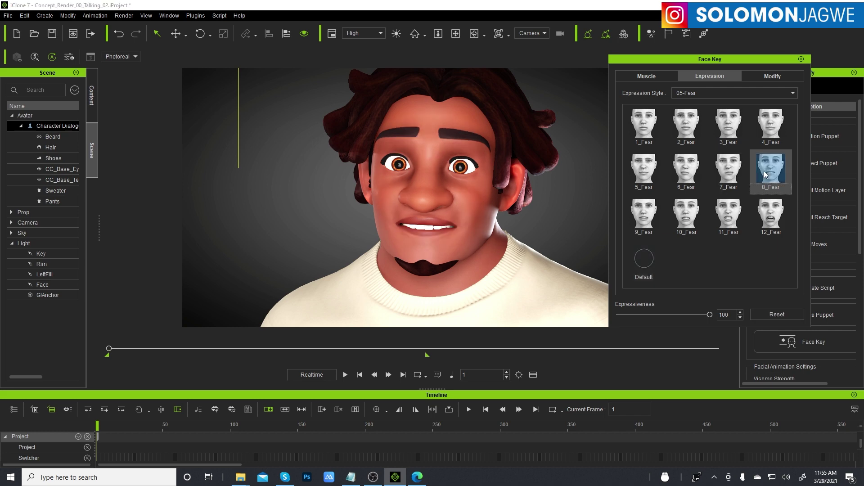
left_click(346, 376)
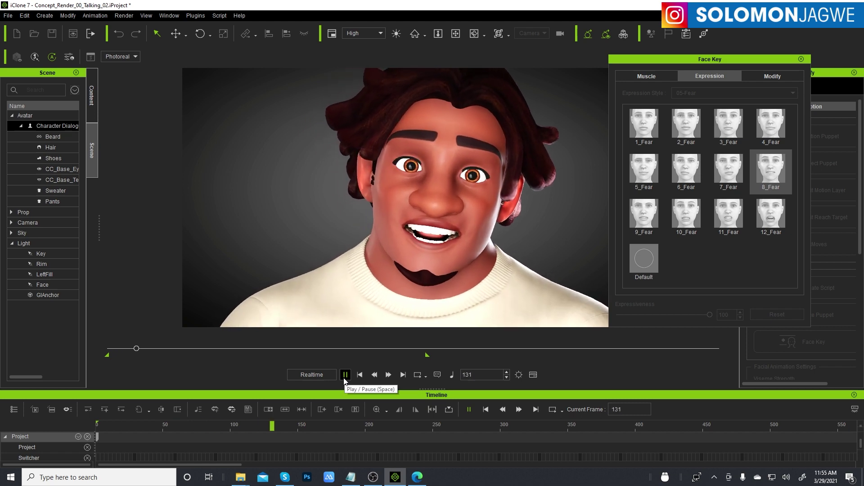
left_click(344, 377)
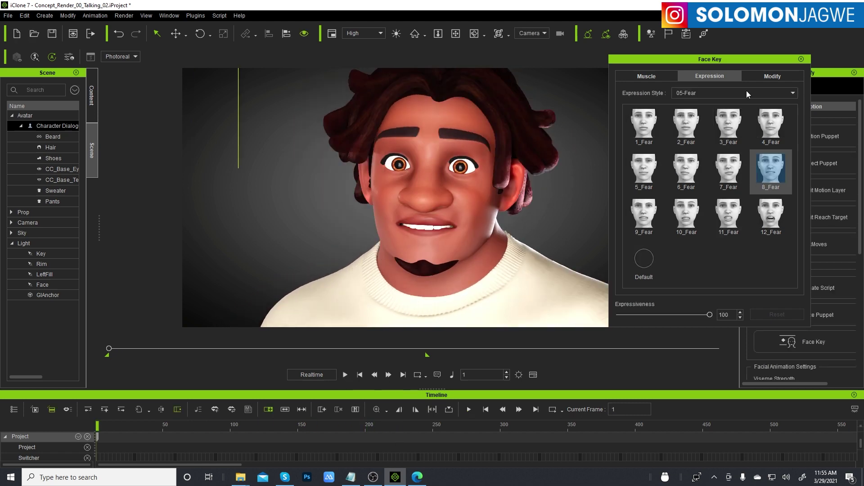
left_click(647, 253)
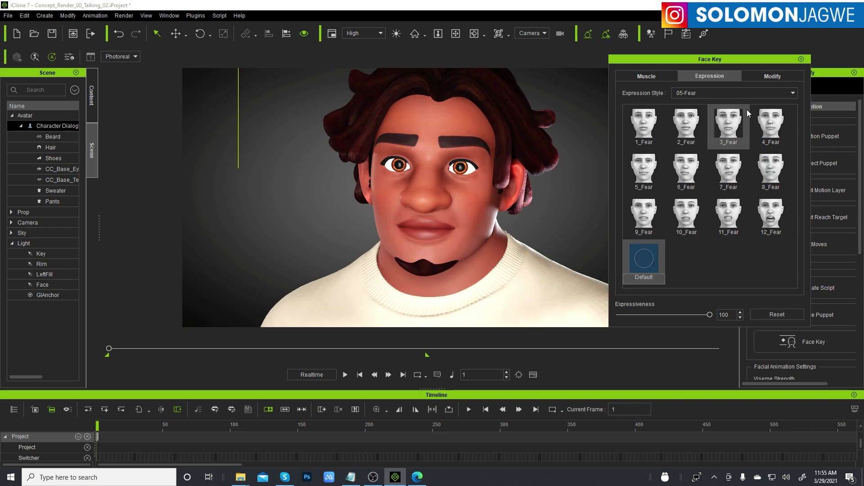
Switch the expression style to 06-Surprise and try the 4_Surprise and 12_Surprise presets on the face at frame 1.
left_click(726, 91)
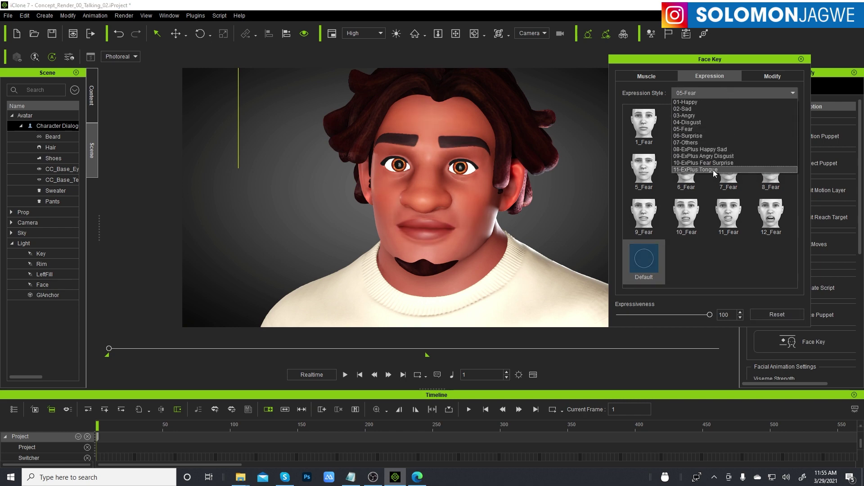
left_click(693, 136)
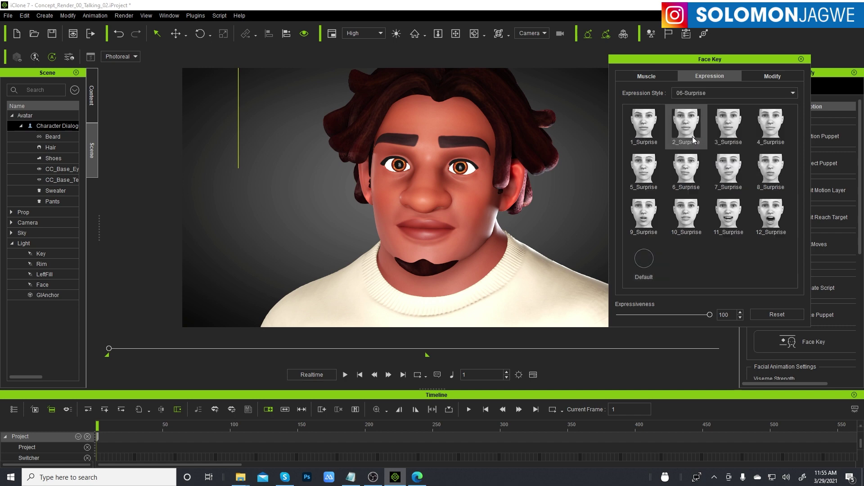
left_click(770, 129)
left_click(774, 218)
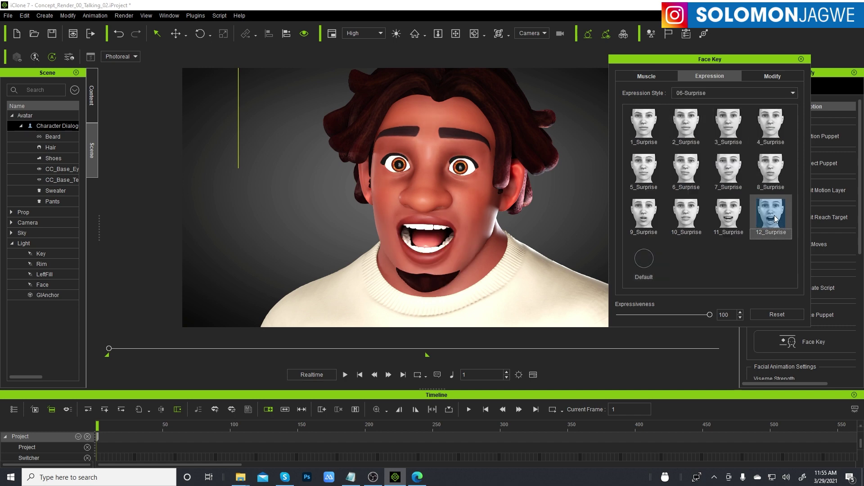
Switch the expression style to 03-Angry and apply the 2_Angry preset to the face at frame 1.
left_click(717, 93)
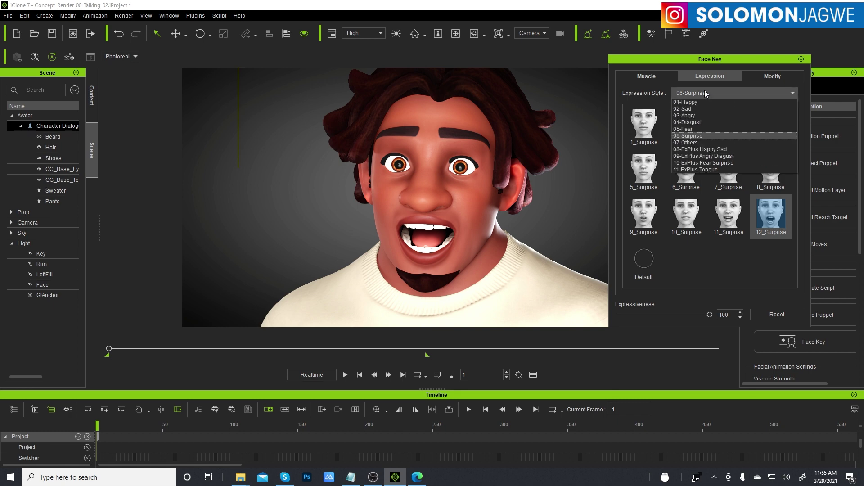
left_click(691, 116)
left_click(690, 130)
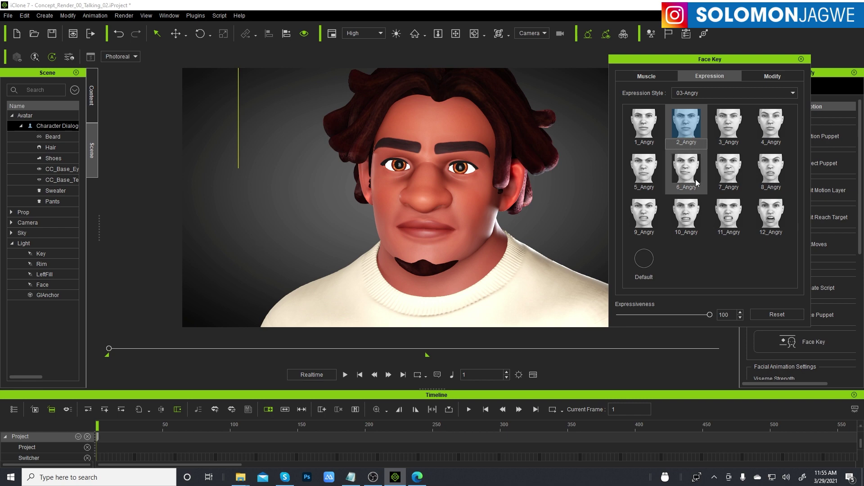
Preview the talking animation with the 2_Angry expression to about frame 1440, return to the first frame and close the Face Key editor.
left_click(345, 375)
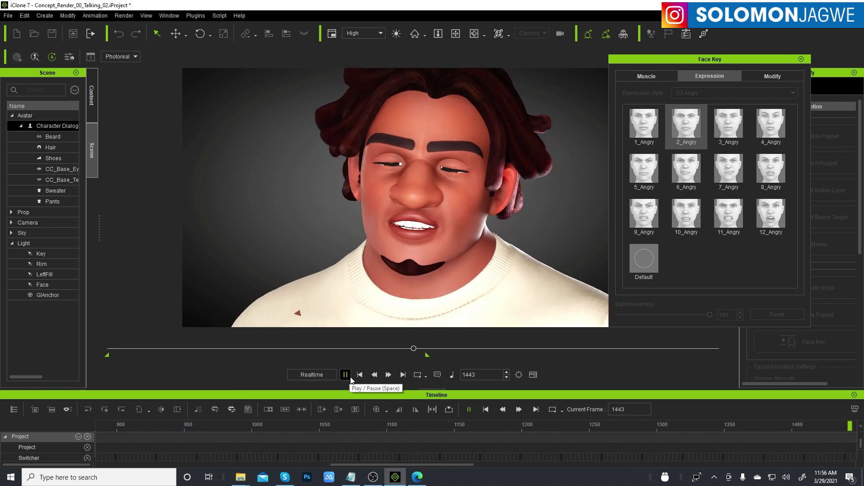
left_click(360, 378)
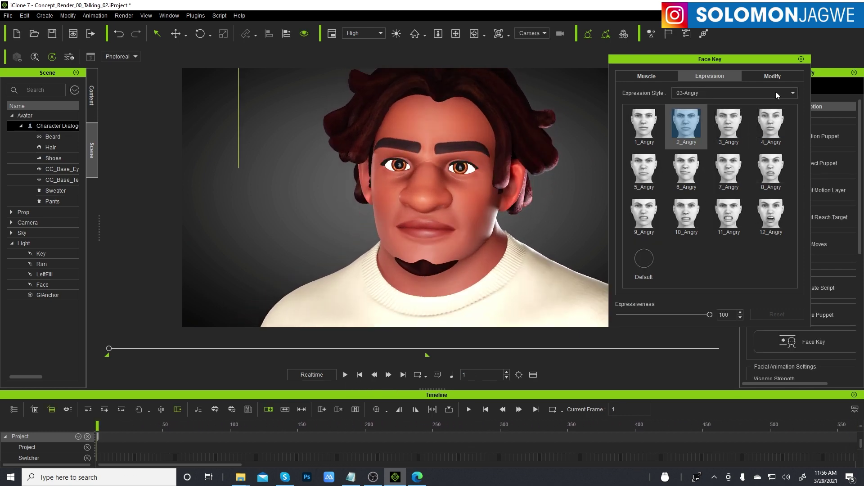
left_click(801, 59)
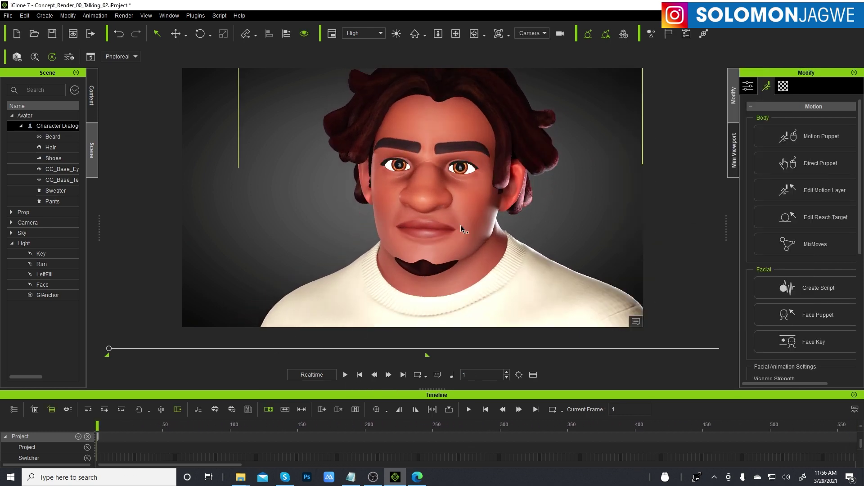
Show the character's transform and look-at attributes with more room, and set the character to look at the camera.
right_click_drag(449, 255, 499, 268)
middle_click_drag(522, 190, 499, 190)
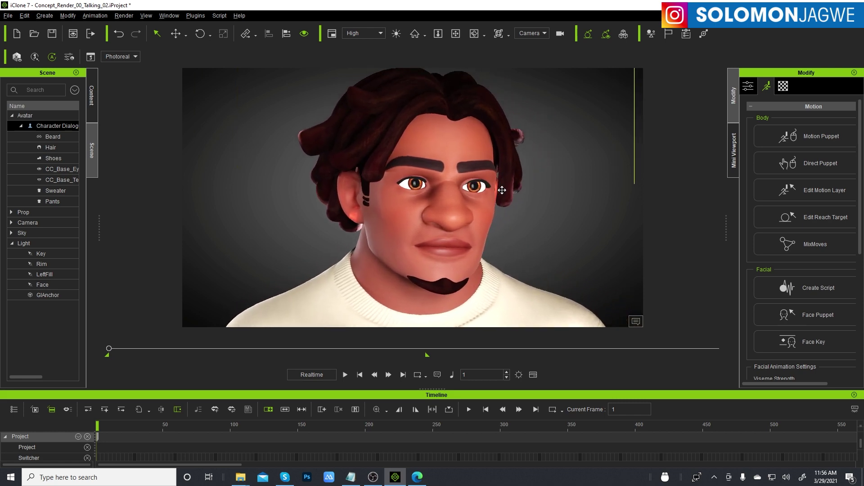
left_click(748, 86)
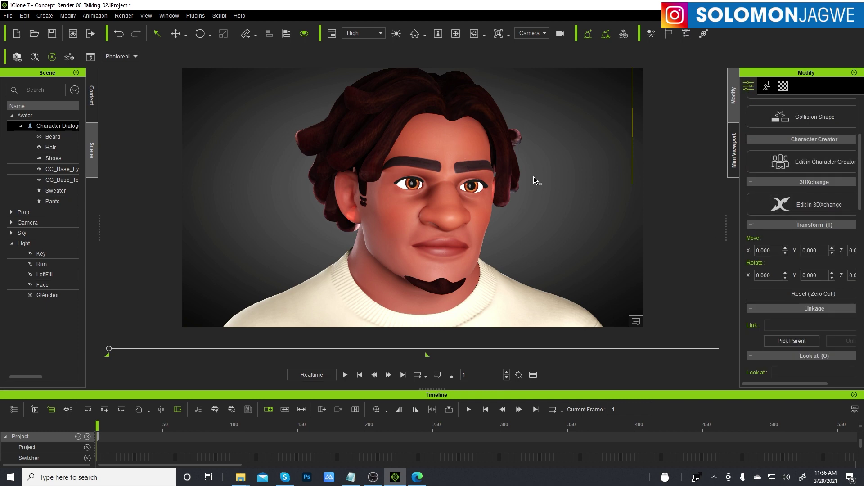
left_click_drag(725, 229, 668, 228)
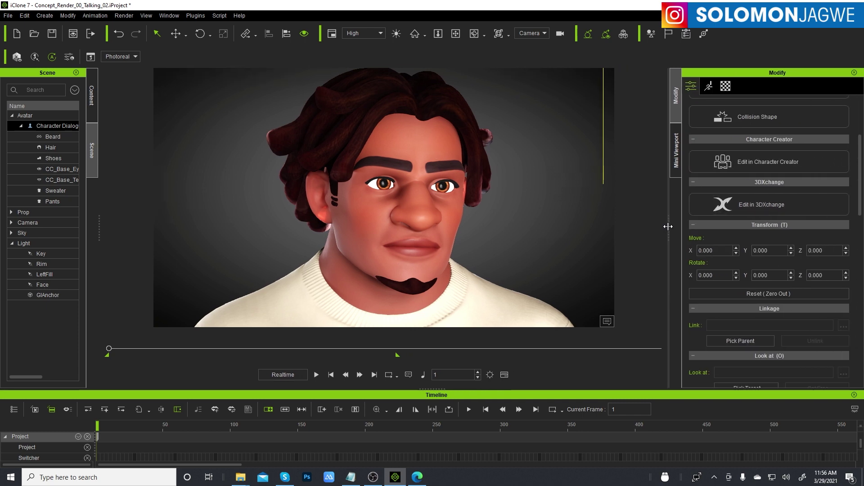
left_click(708, 86)
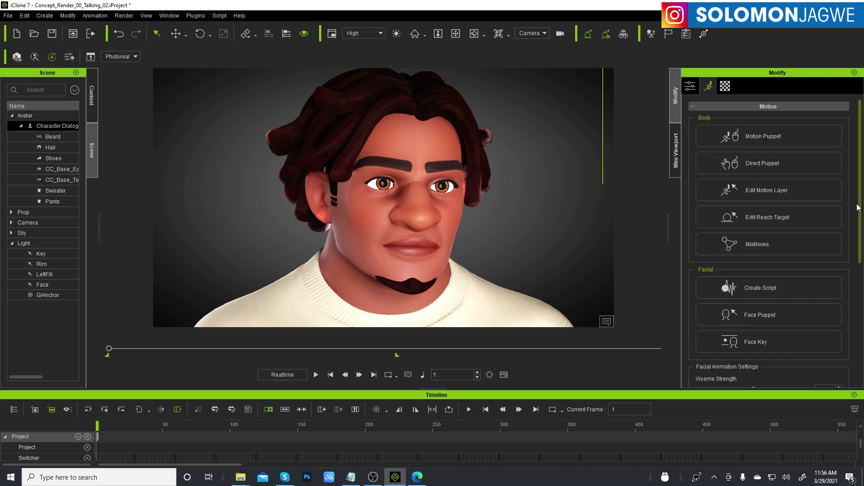
left_click(690, 86)
left_click_drag(858, 158, 855, 183)
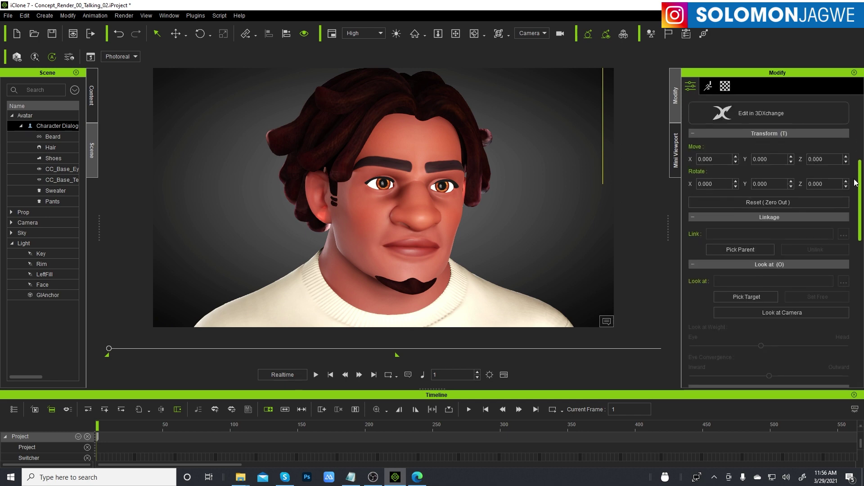
left_click(782, 314)
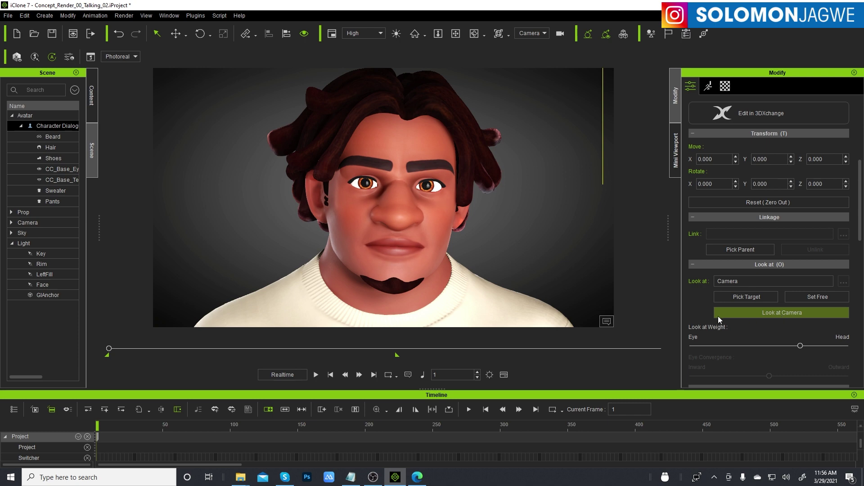
Preview the talking animation with the character looking at the camera to about frame 1480, and return to the first frame.
left_click(315, 375)
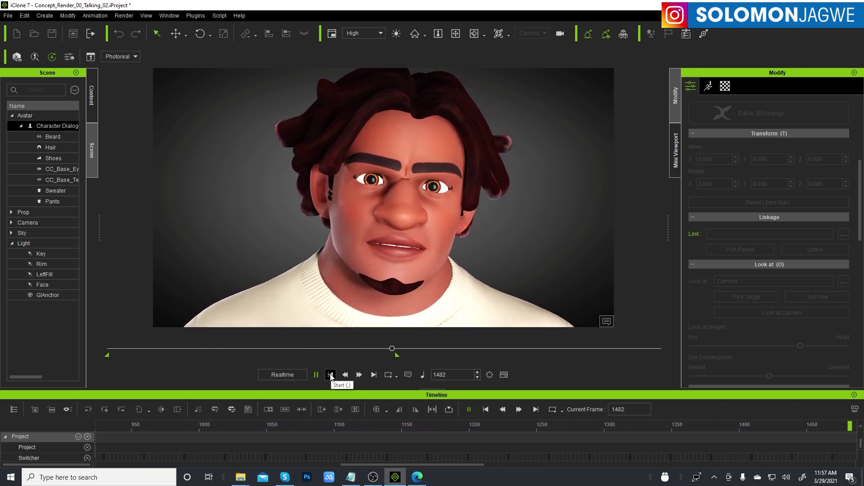
left_click(331, 375)
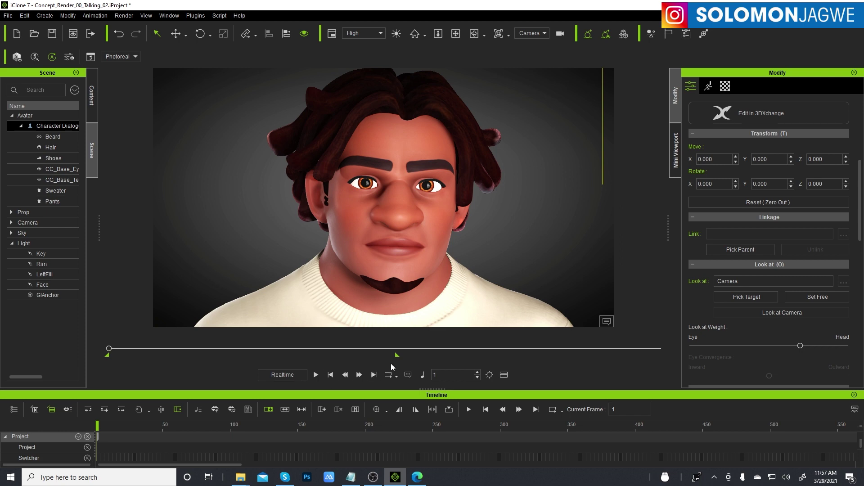
Switch to the web browser and examine the AccuLips introduction on the iClone 7 lip-sync animation page.
left_click(417, 477)
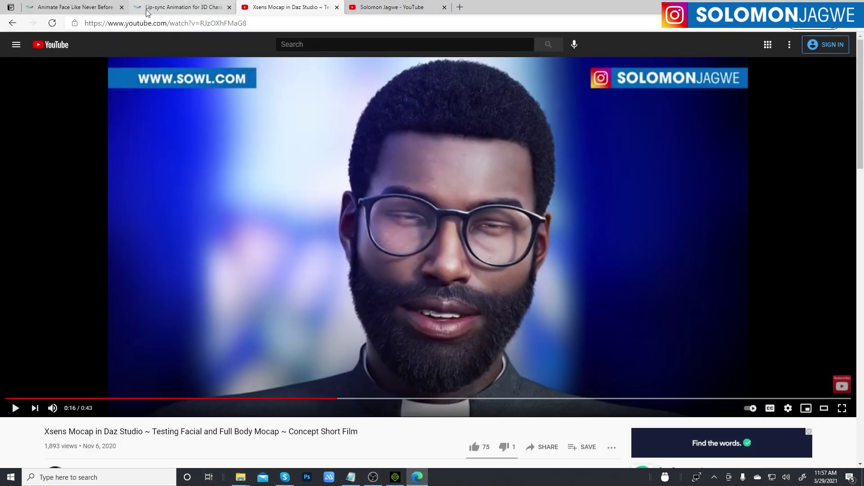
left_click(155, 9)
scroll(320, 144, "up", 3)
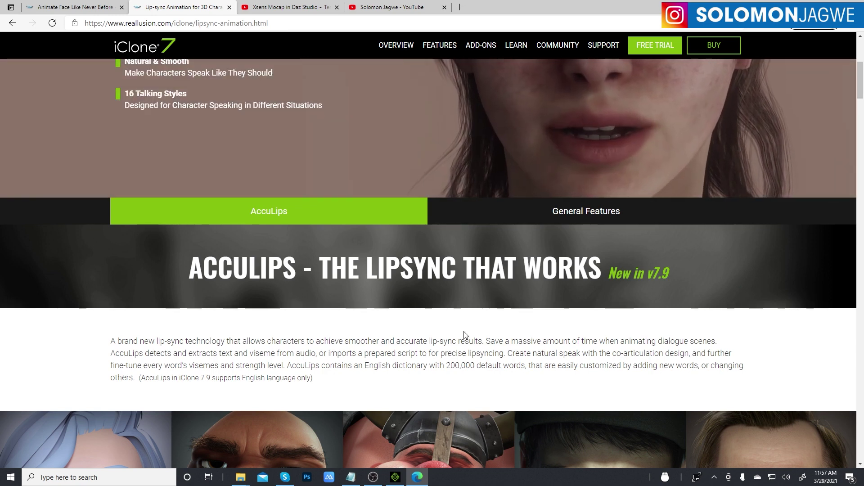
scroll(428, 333, "down", 1)
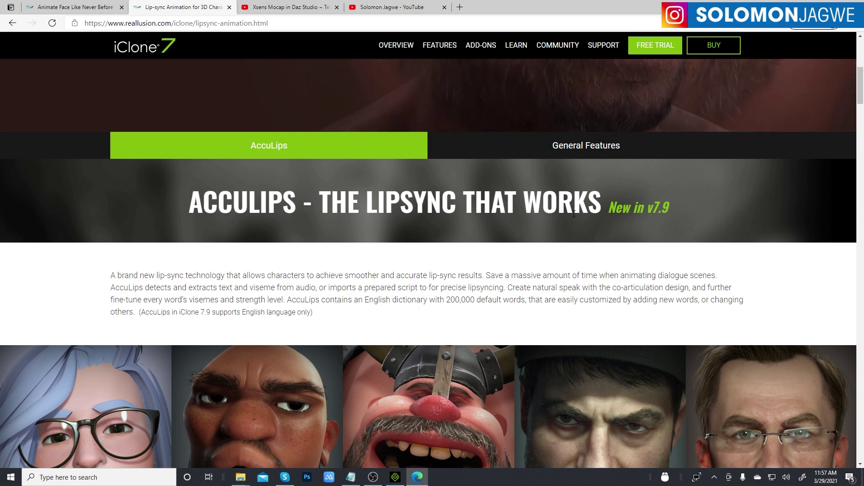
scroll(573, 212, "down", 3)
scroll(575, 213, "up", 3)
scroll(575, 213, "up", 2)
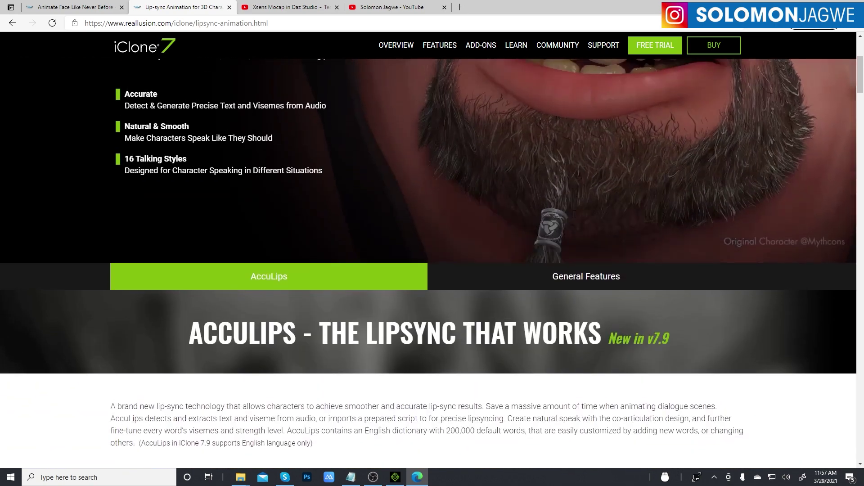
scroll(575, 213, "down", 1)
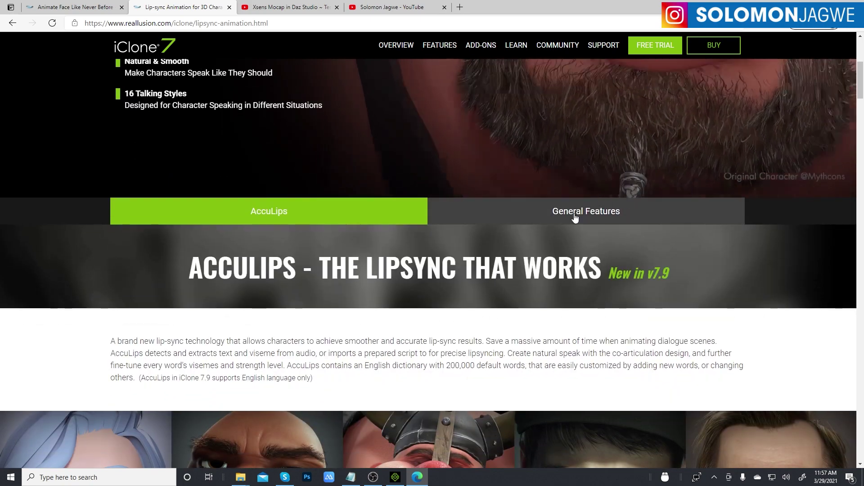
scroll(575, 216, "down", 1)
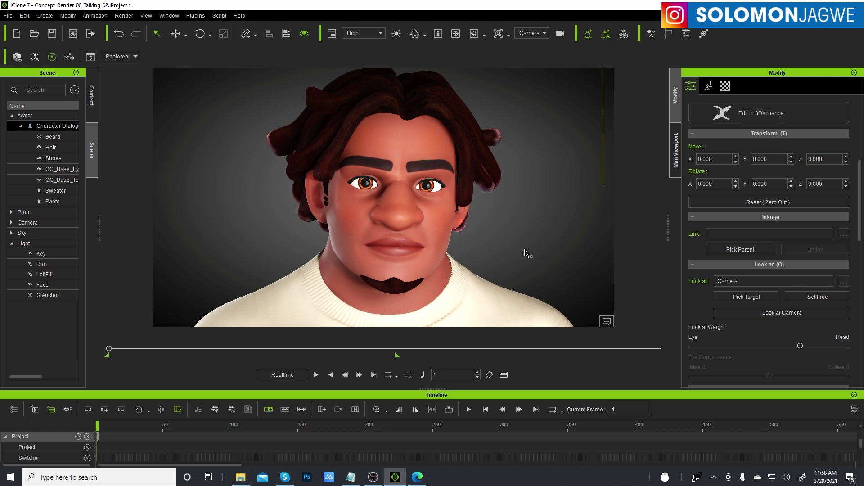
Back in iClone, preview the look-at-camera animation from a different side angle to about frame 440, and return to the first frame.
right_click_drag(519, 224, 331, 250)
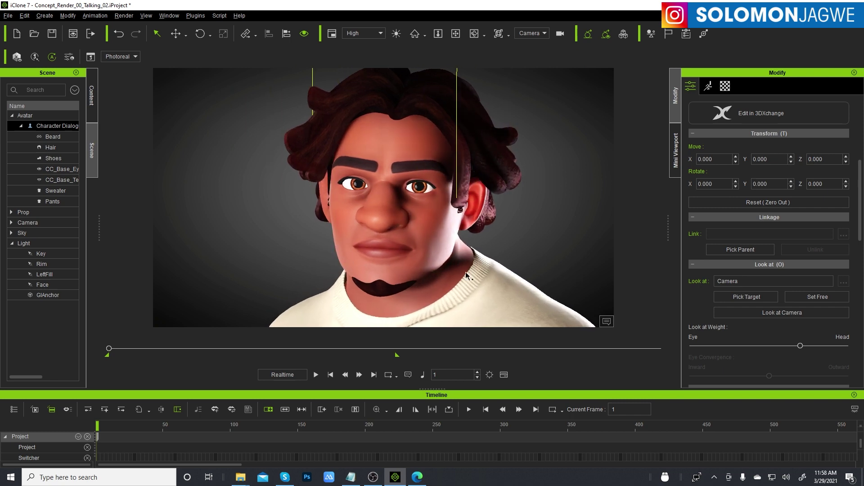
right_click_drag(388, 243, 319, 250)
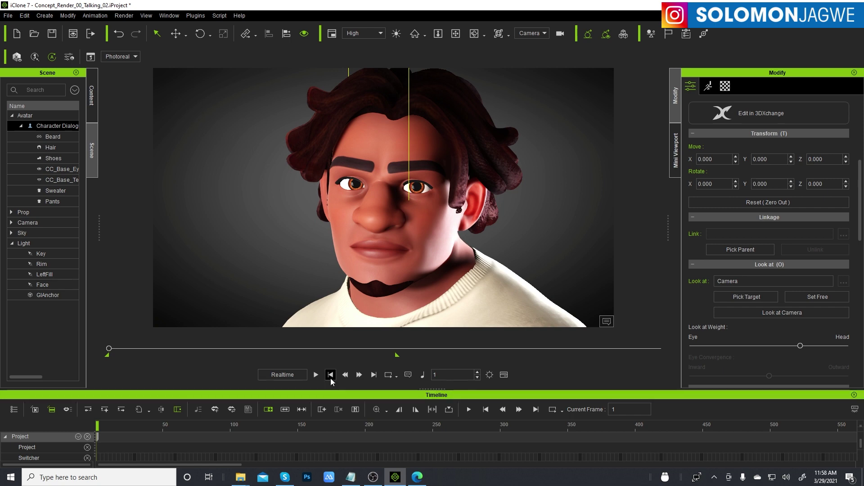
left_click(316, 375)
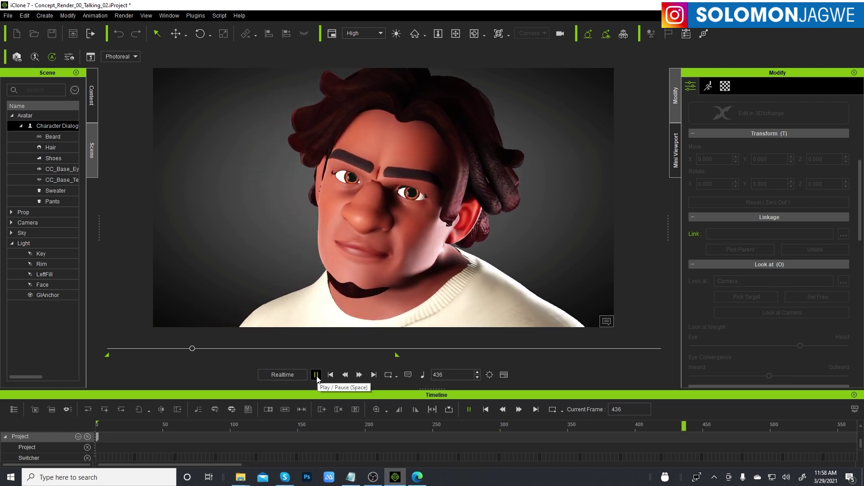
left_click(317, 376)
left_click(330, 375)
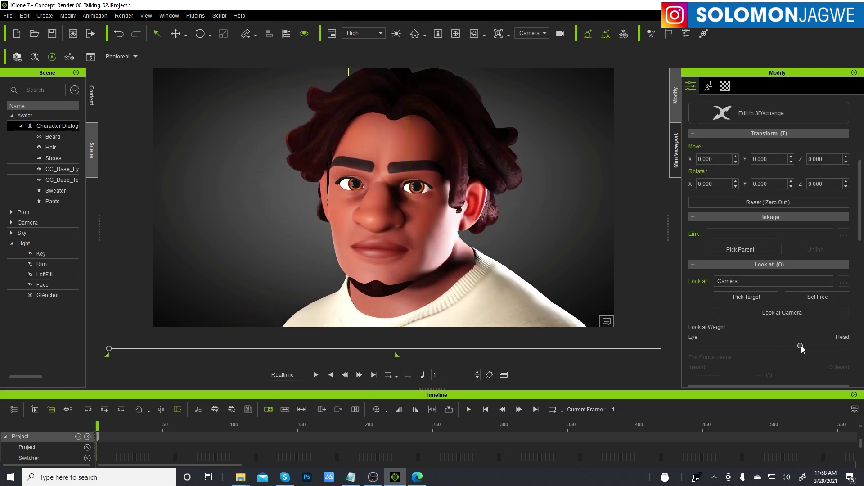
Shift the character's Look at Weight strongly from Head toward Eye and preview the talking animation to about frame 500.
left_click_drag(800, 346, 714, 346)
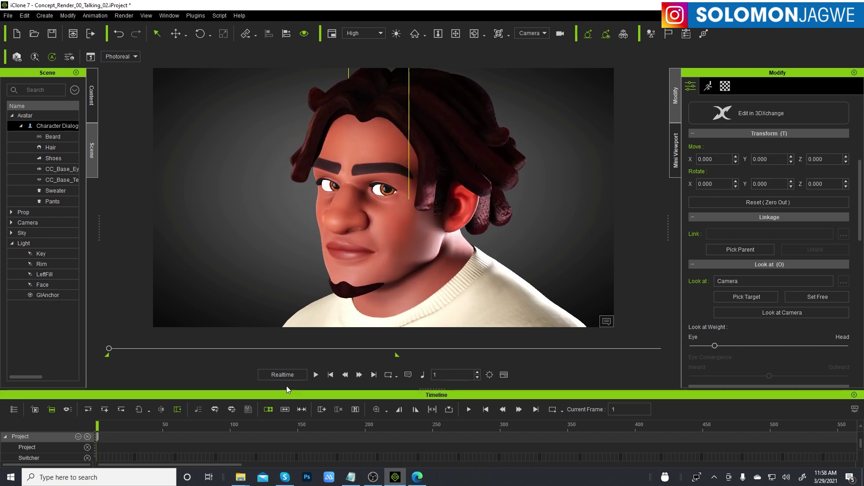
left_click(317, 376)
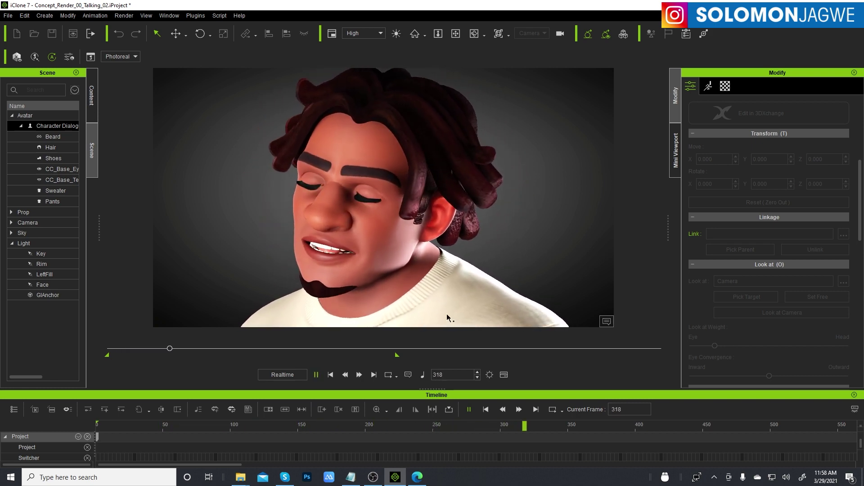
left_click(317, 375)
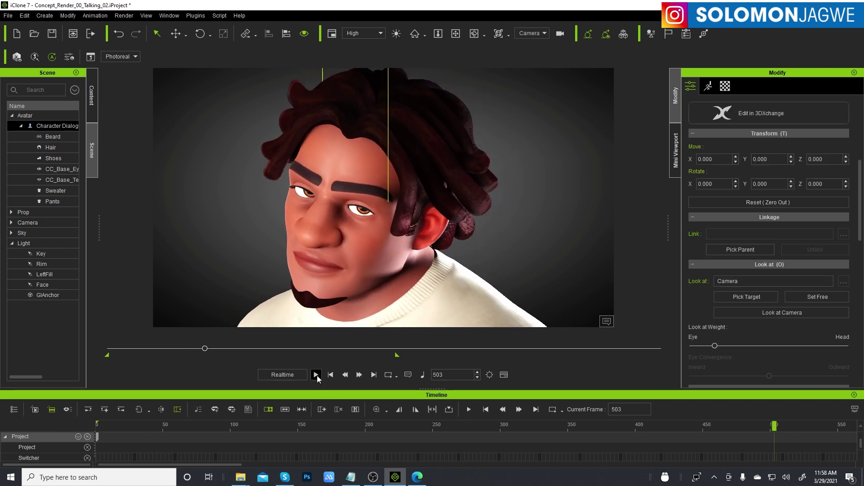